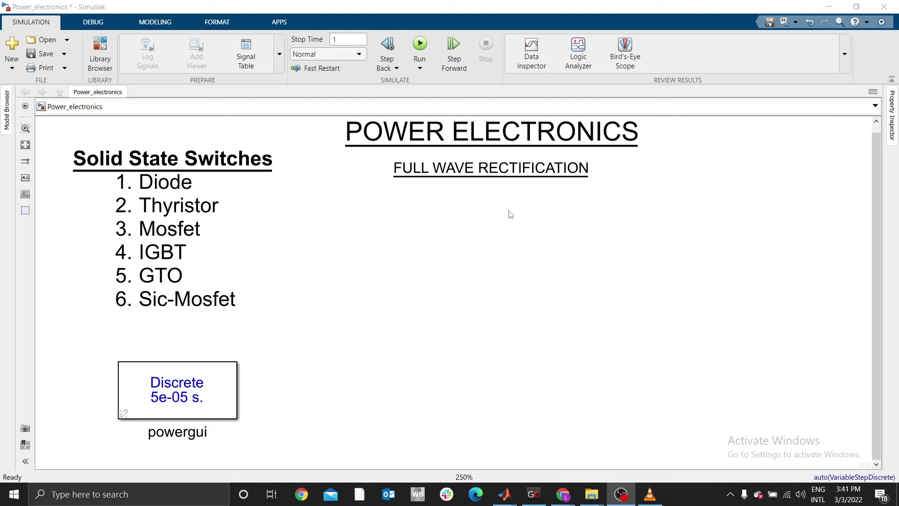
- Inspect the FULL WAVE RECTIFICATION heading and the Solid State Switches list annotations
click(478, 183)
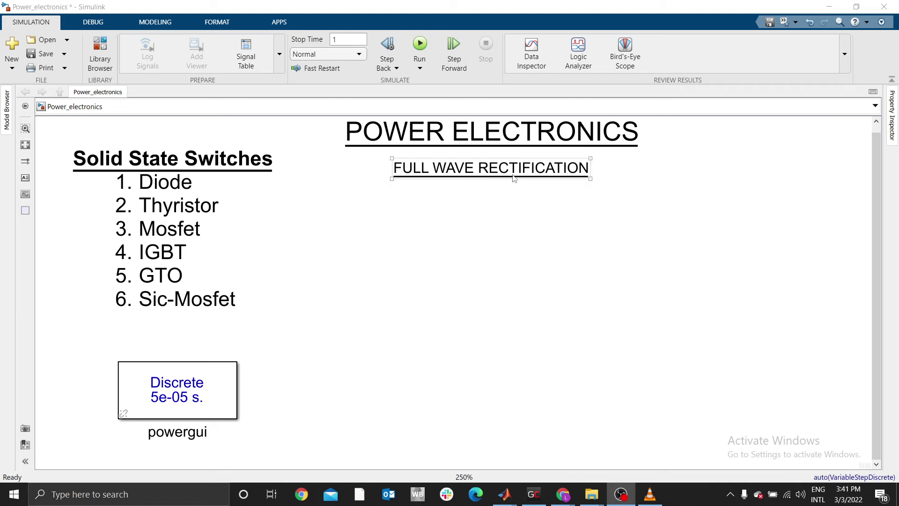
click(357, 215)
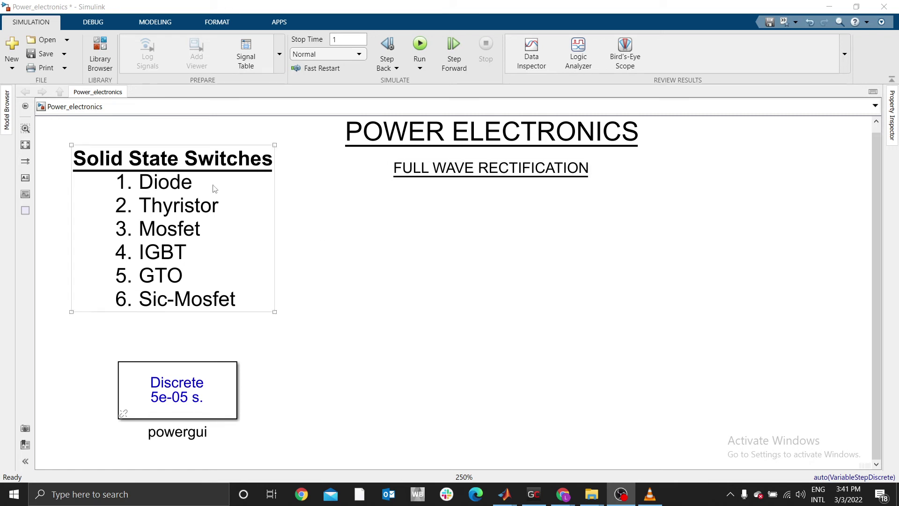
click(264, 193)
click(312, 188)
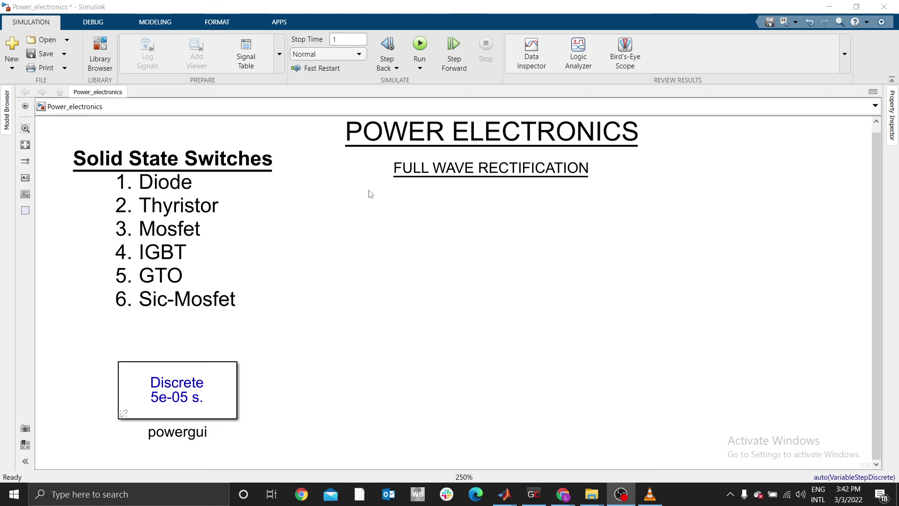
- Create an annotation reading '4 diodes , 1 load , 1 ps , sensors' right of the title
double_click(707, 137)
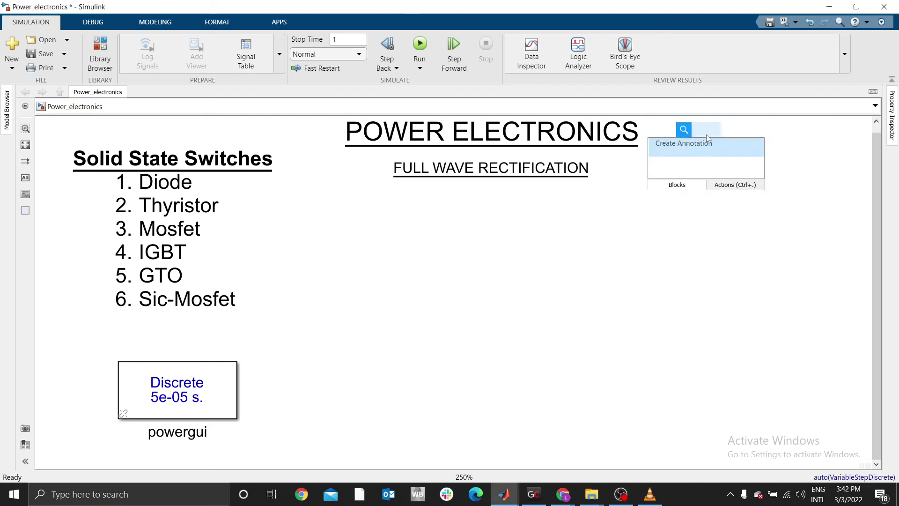
text(4 dio)
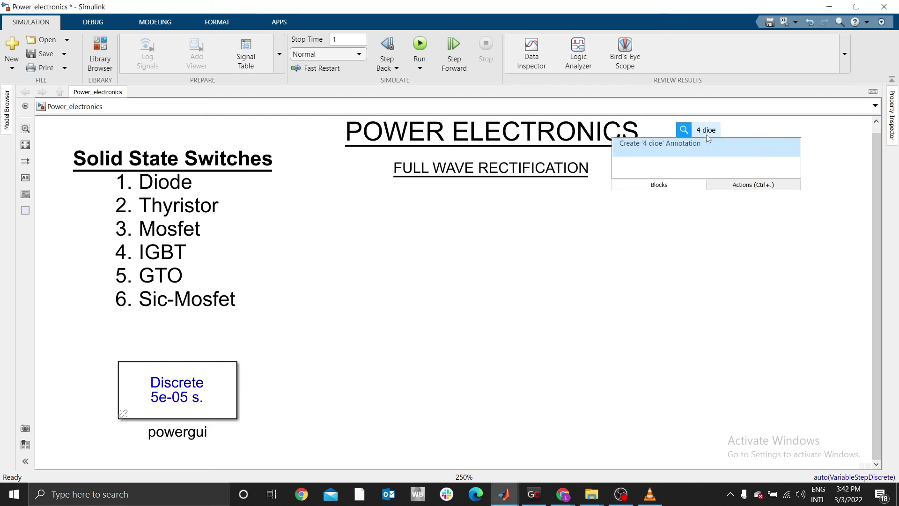
text(des)
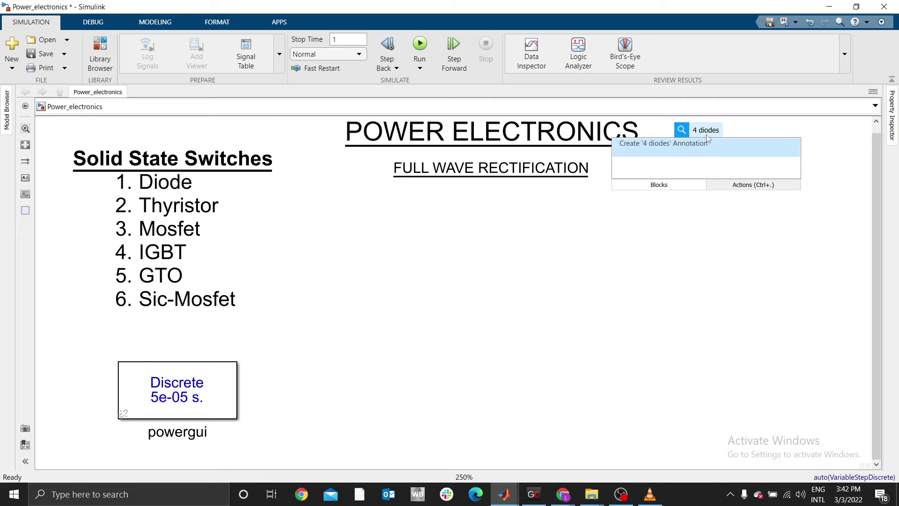
text( ,)
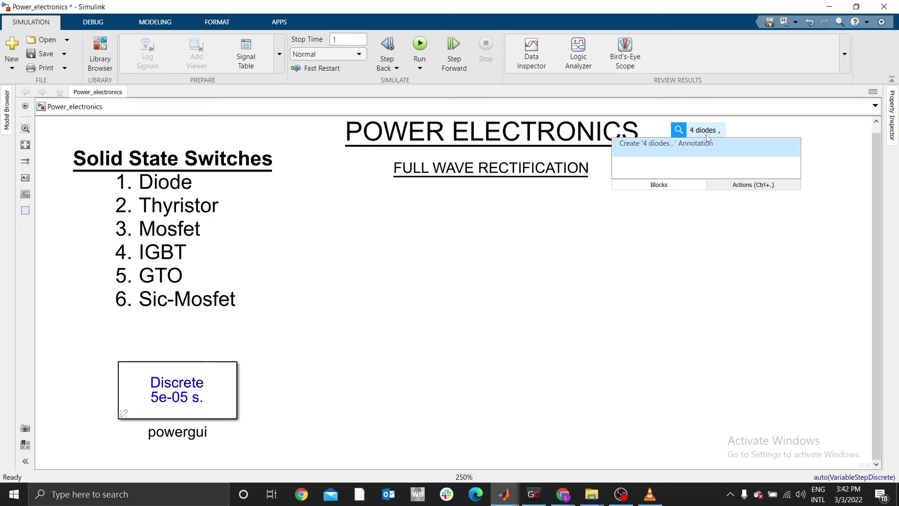
text( 1 load)
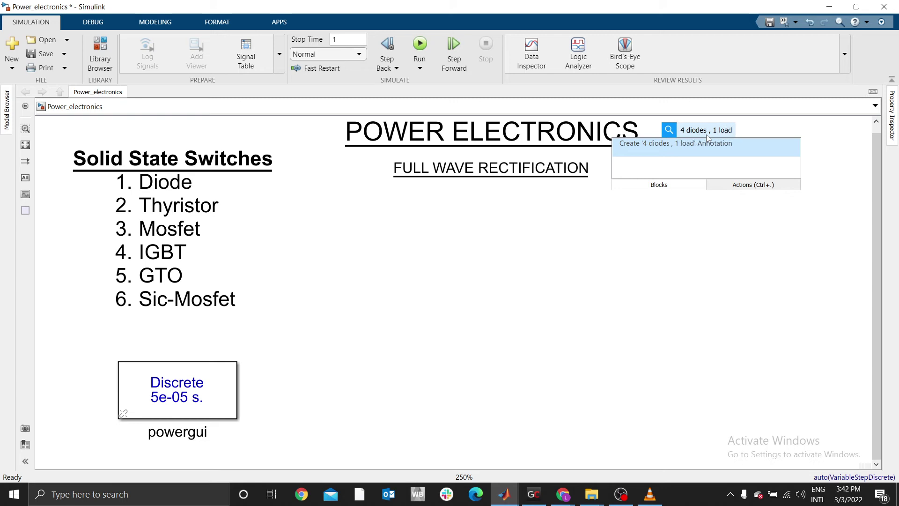
text( , 1 p)
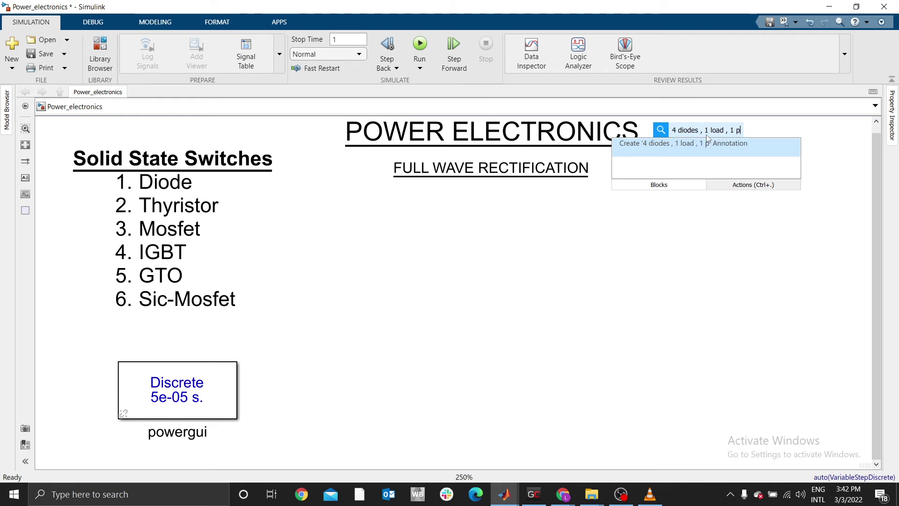
text(s , sensors)
key(Return)
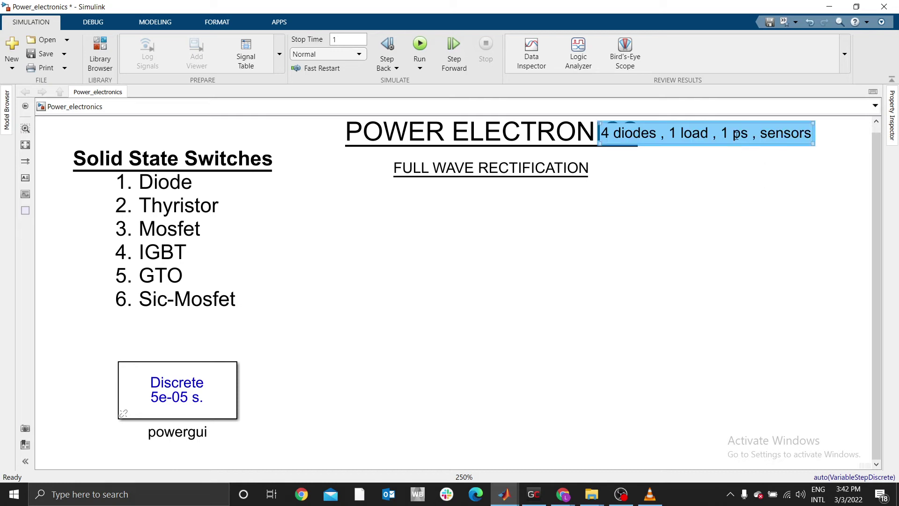
click(725, 207)
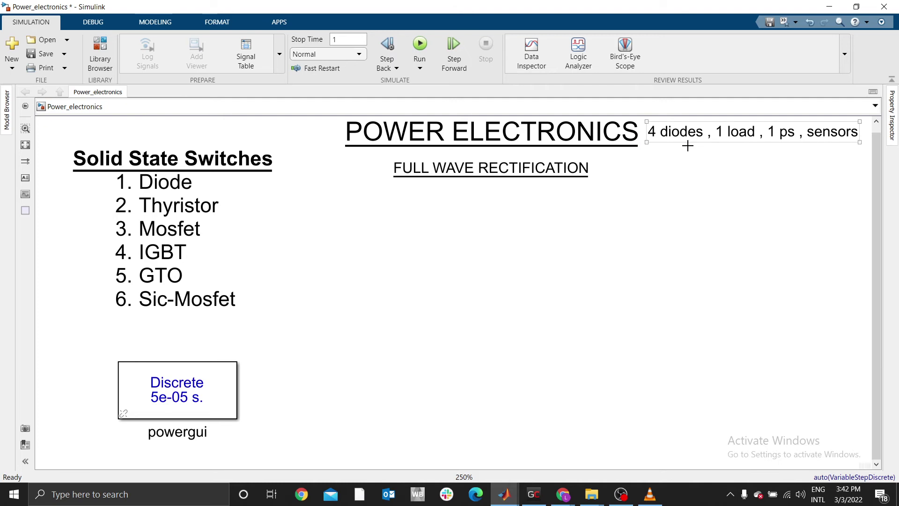
- Drag an AC Voltage Source from Specialized Power Systems sources into the model
click(104, 60)
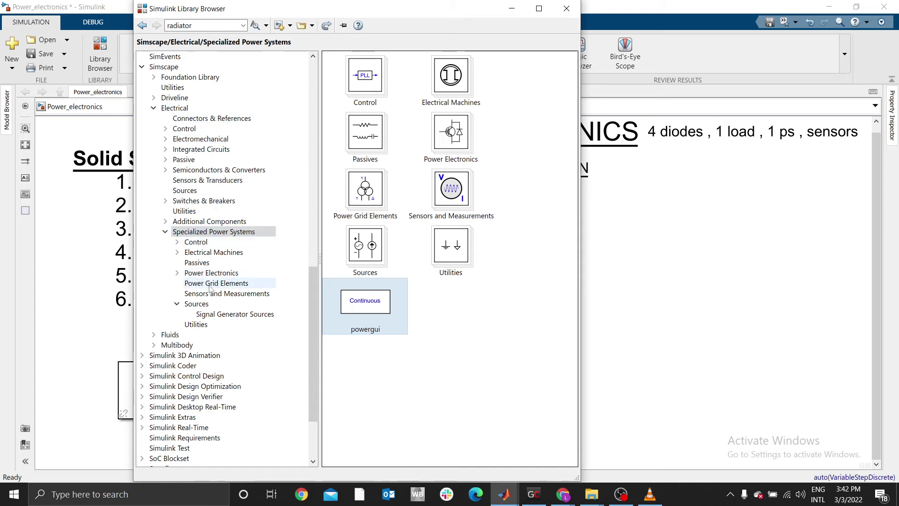
click(199, 304)
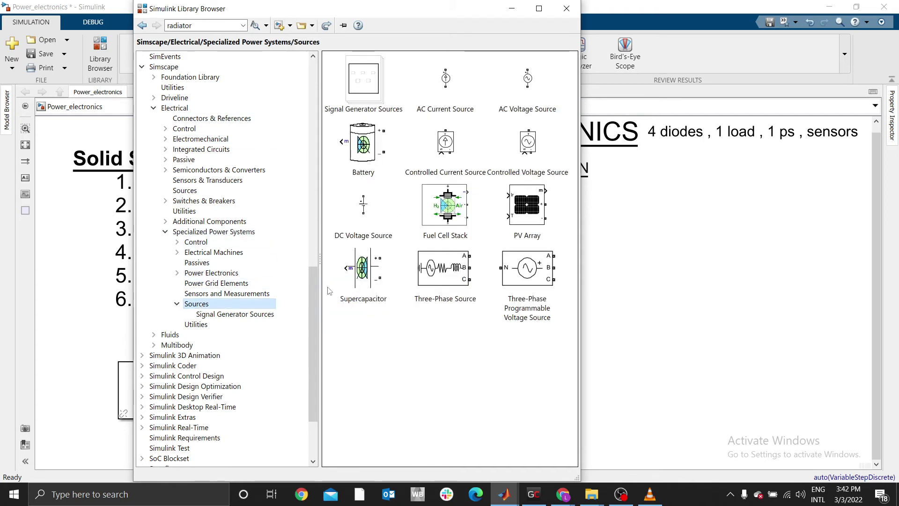
drag(527, 82, 461, 354)
- Set the AC Voltage Source peak amplitude to 230*sqrt(2) and frequency to 50 Hz
double_click(474, 343)
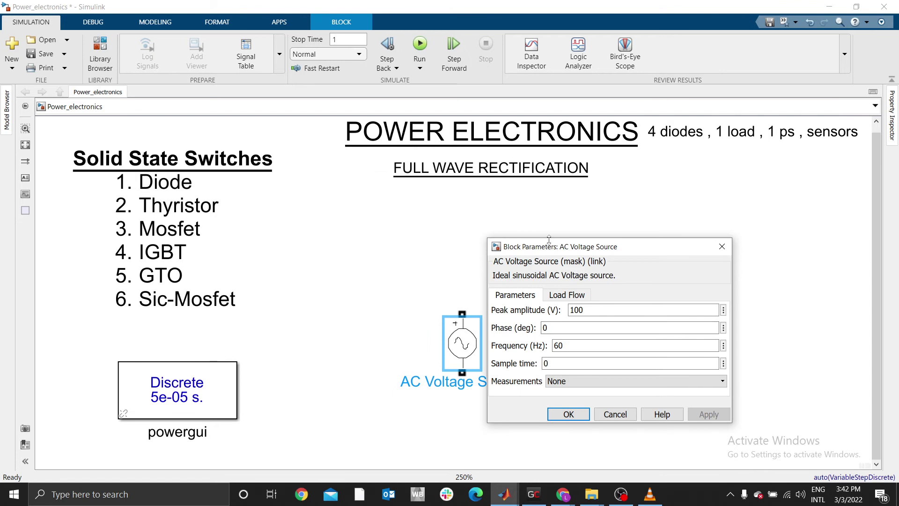
drag(541, 248, 404, 227)
click(423, 174)
click(471, 267)
double_click(455, 289)
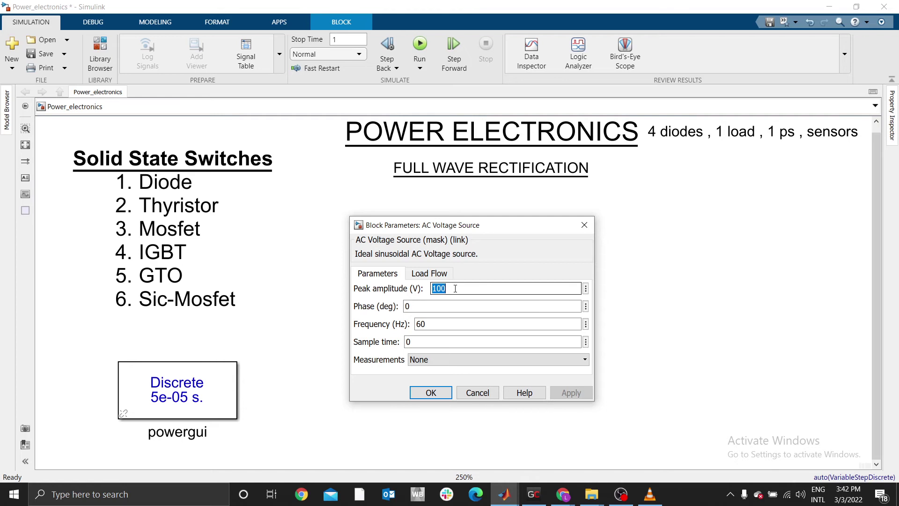
text(230*)
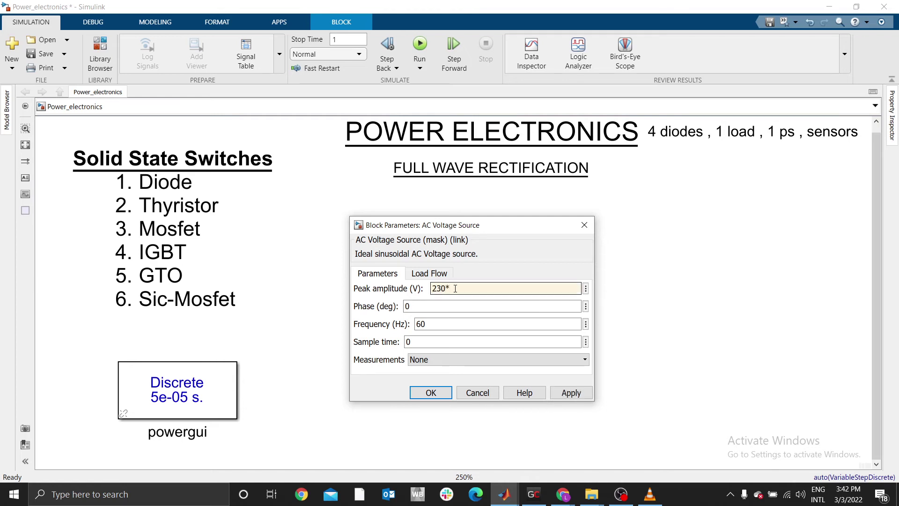
text(sqrt(2))
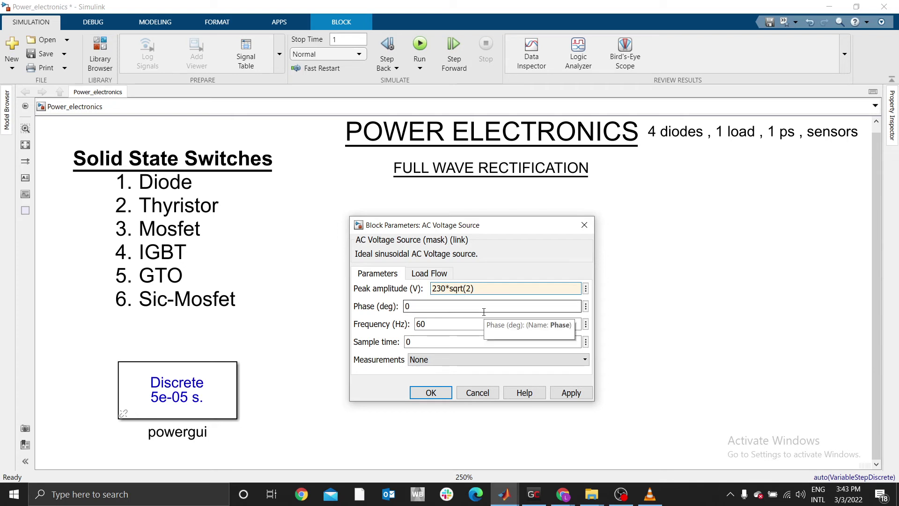
double_click(438, 324)
text(50)
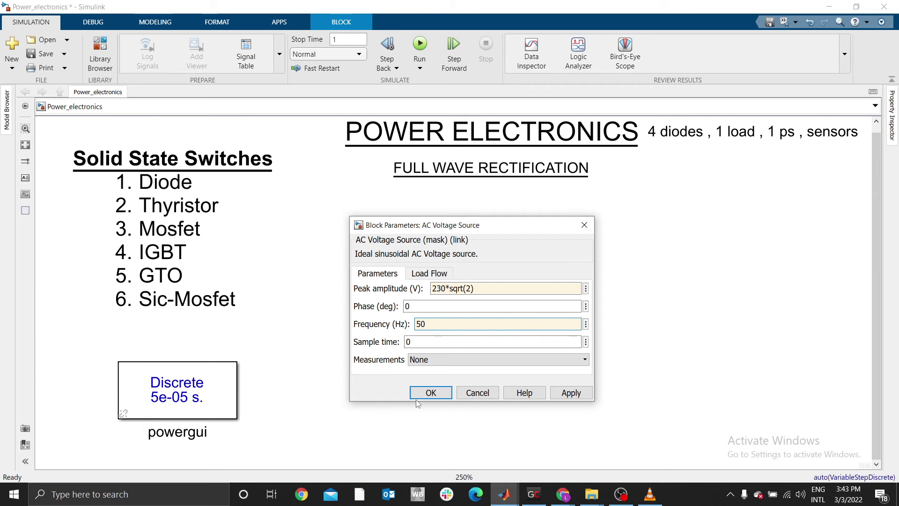
click(422, 395)
- Shift the AC source block slightly to the right
click(421, 396)
drag(463, 344, 491, 344)
click(426, 296)
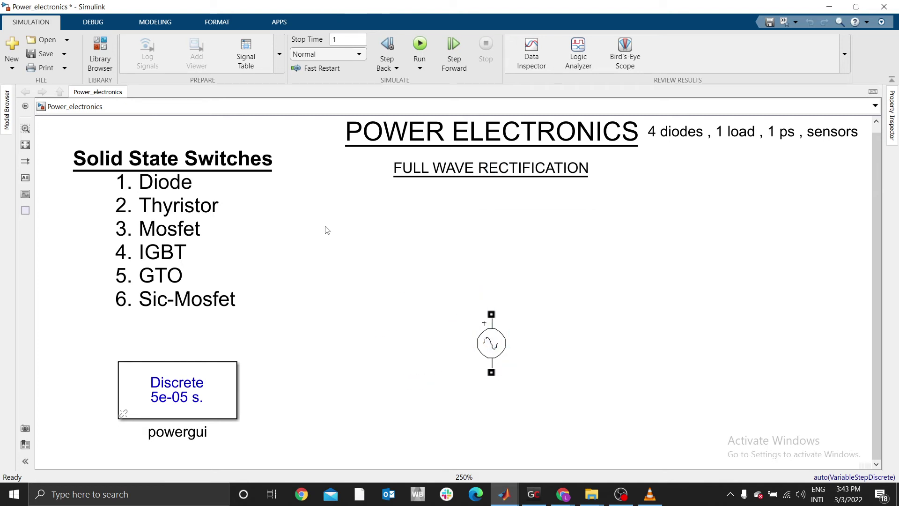
- Place a Power Electronics Diode right of the source, rotated upright and moved closer
click(100, 51)
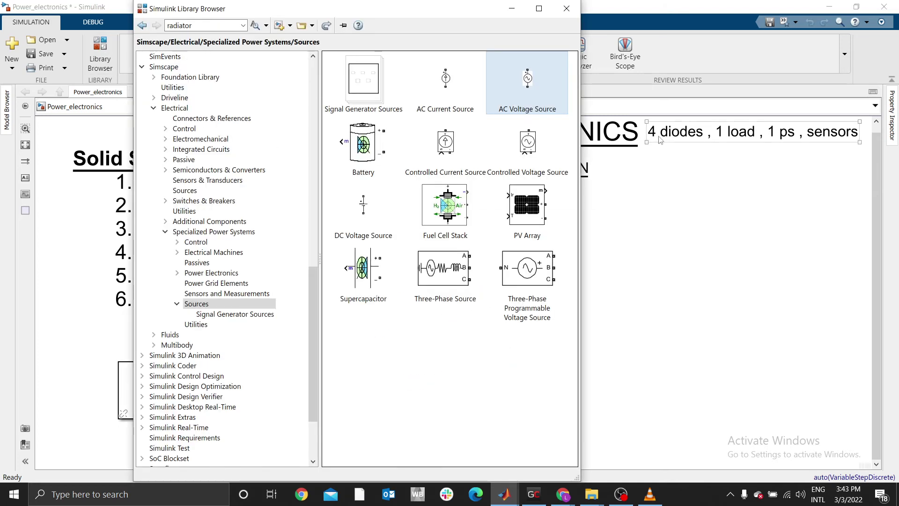
click(192, 277)
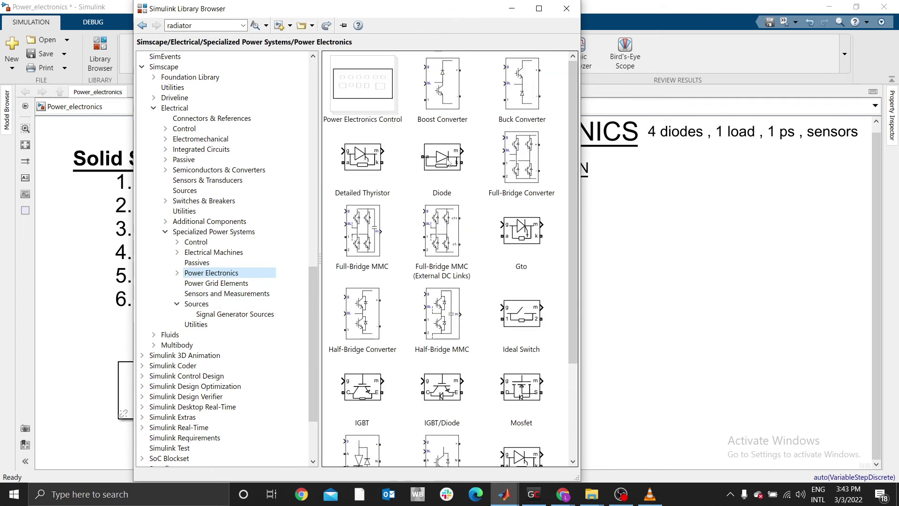
drag(448, 162, 654, 287)
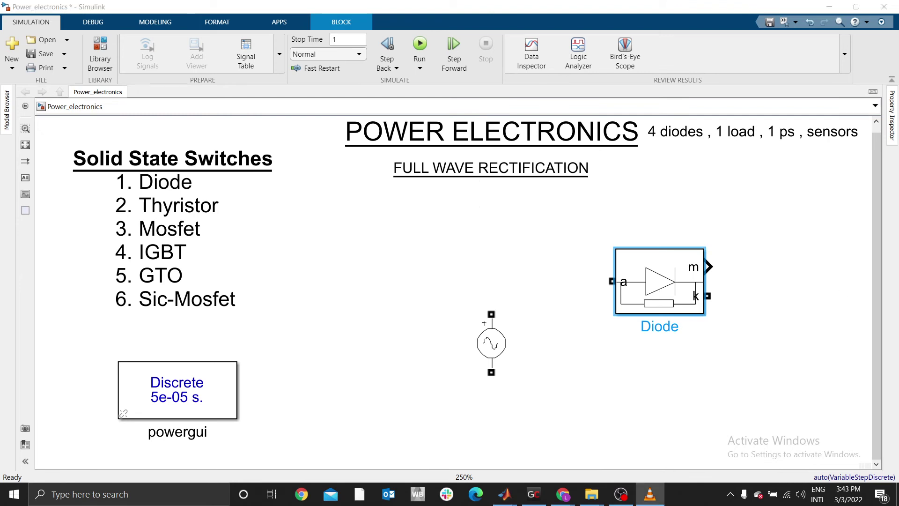
click(667, 288)
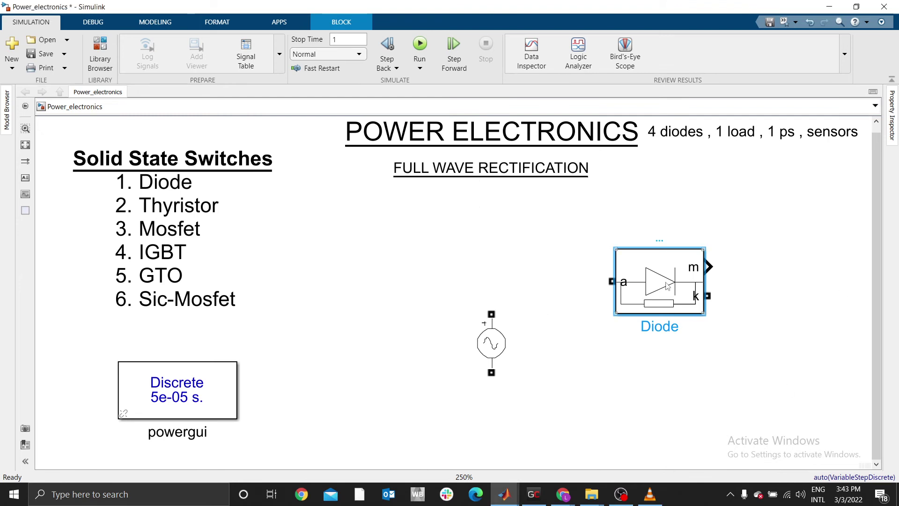
key(ctrl+r)
key(ctrl+r)
key(ctrl+r)
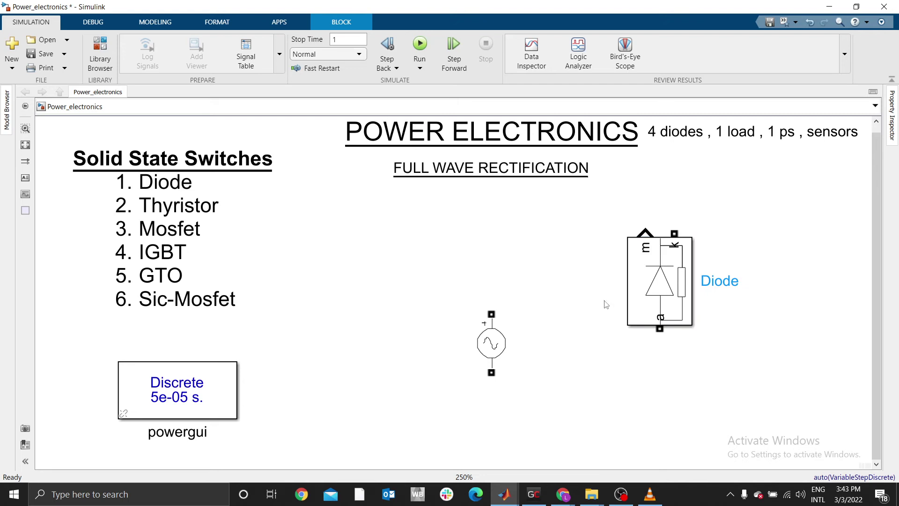
drag(641, 283, 617, 282)
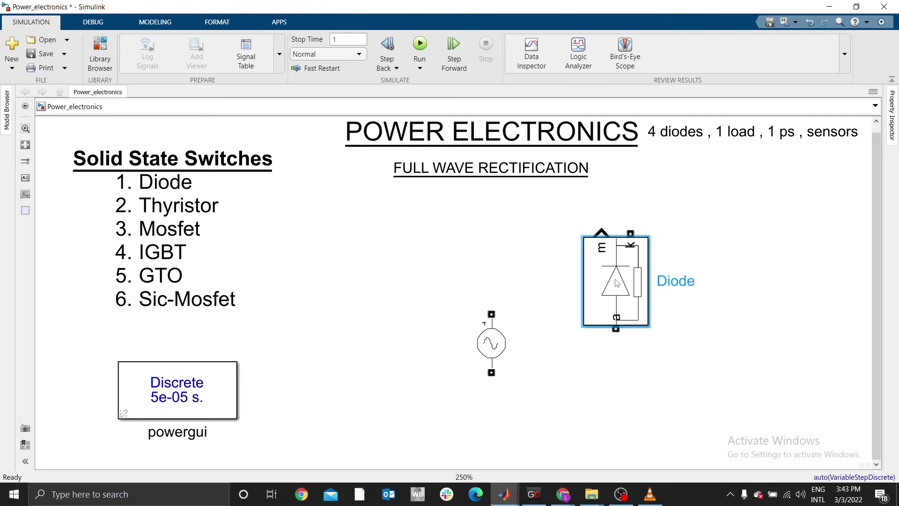
click(709, 281)
- Draw a wire from the AC source's top terminal toward the diode
click(615, 324)
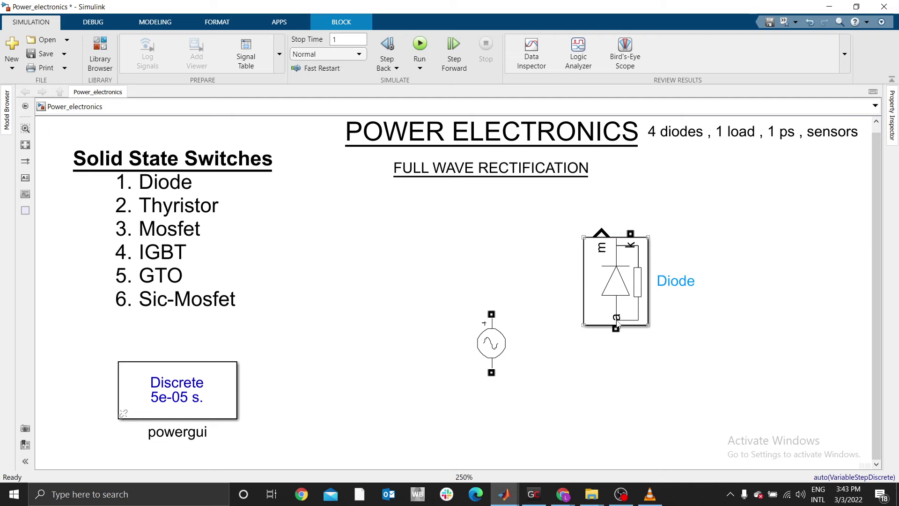
click(618, 324)
click(492, 316)
click(546, 343)
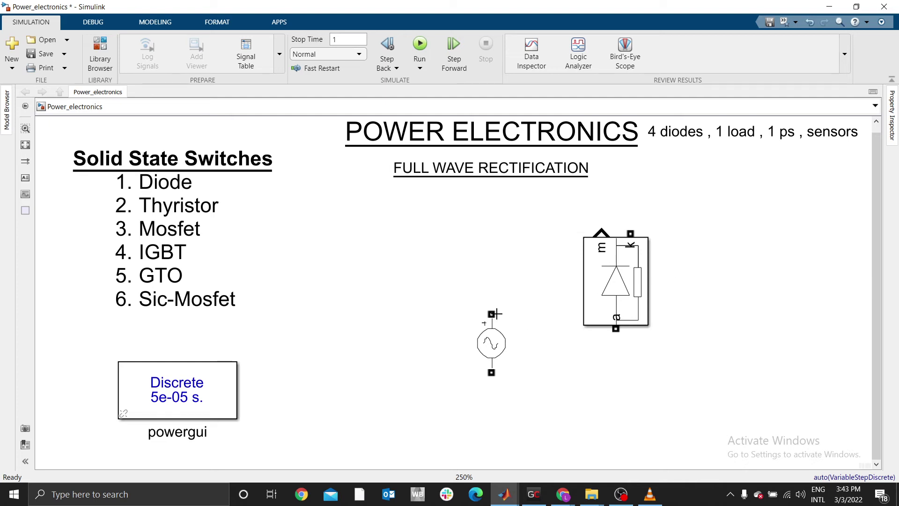
drag(488, 277, 552, 280)
- Uncheck the Diode's Show measurement port option and confirm the dialog
double_click(627, 271)
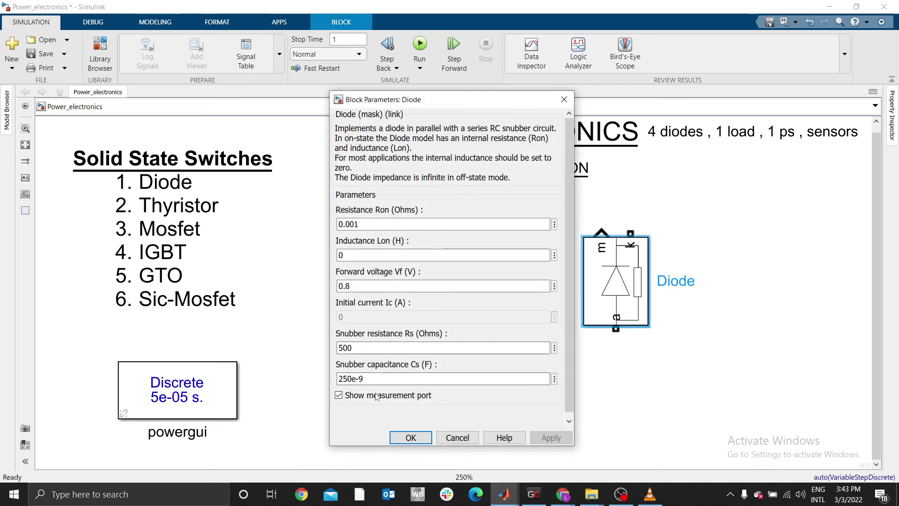
click(339, 396)
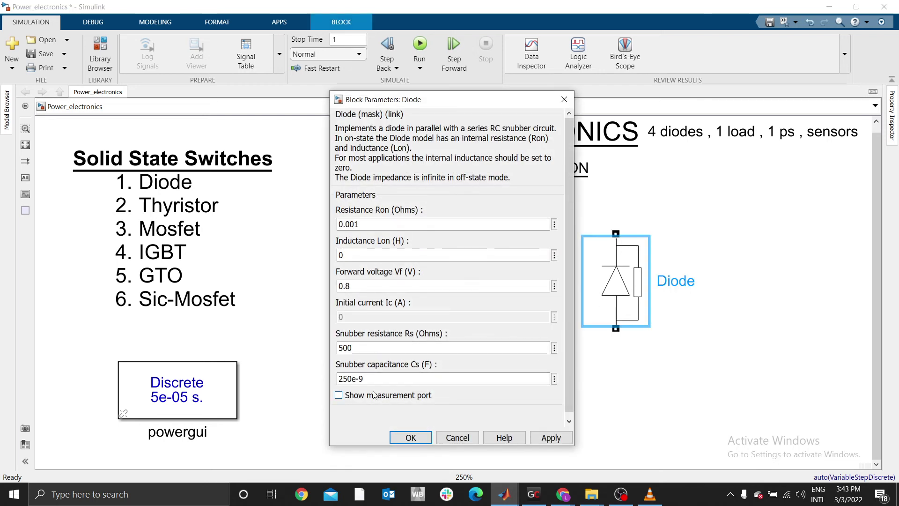
click(417, 437)
click(696, 352)
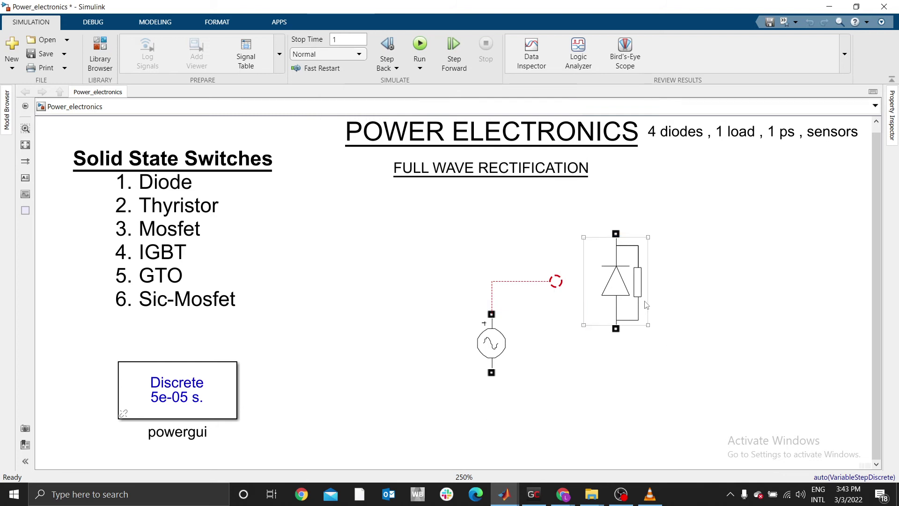
- Rename the Diode block to D1
click(623, 276)
click(680, 283)
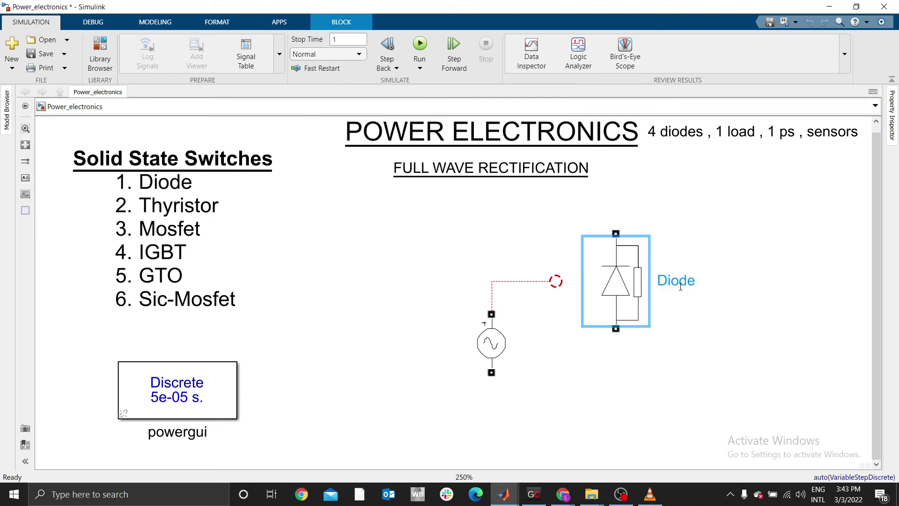
double_click(680, 283)
text(D1)
click(694, 276)
- Copy D1 into D2, D3 and D4, aligned in a two-by-two layout
drag(626, 309, 774, 299)
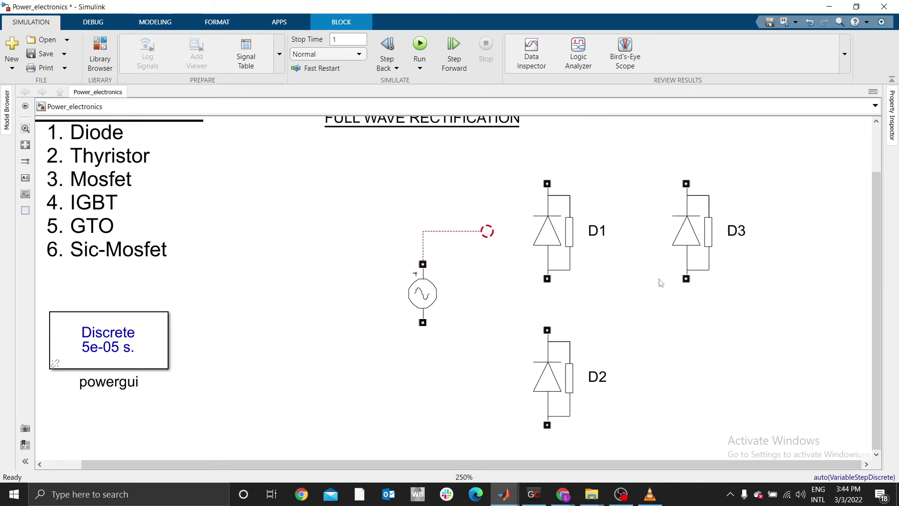
drag(687, 253, 689, 399)
drag(564, 388, 564, 422)
drag(688, 375, 689, 411)
click(555, 306)
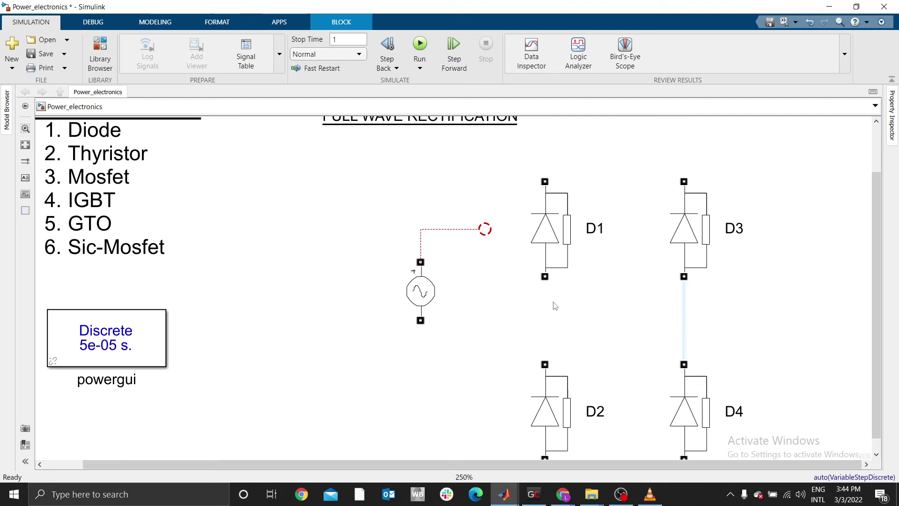
click(398, 234)
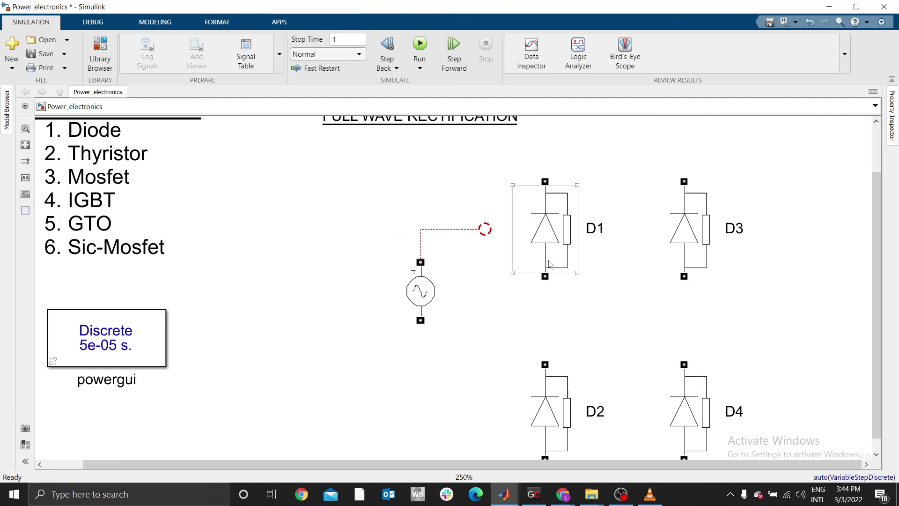
- Wire D1's bottom to D2's top and D3's bottom to D4's top
scroll(422, 205, down, 1)
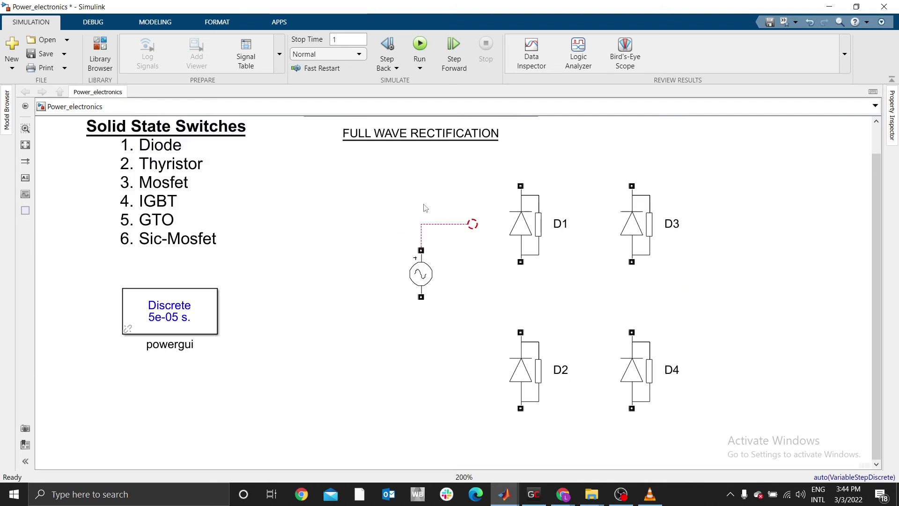
click(416, 141)
click(456, 155)
drag(520, 261, 521, 331)
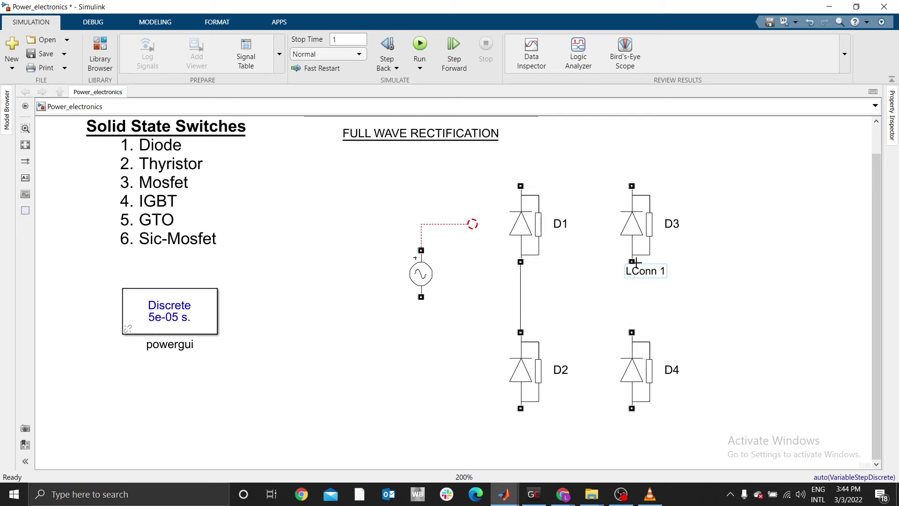
drag(635, 262, 632, 332)
- Connect the AC source terminals to the D1–D2 and D3–D4 midpoints, lowering D2 and D4
drag(423, 292, 407, 326)
drag(460, 259, 518, 274)
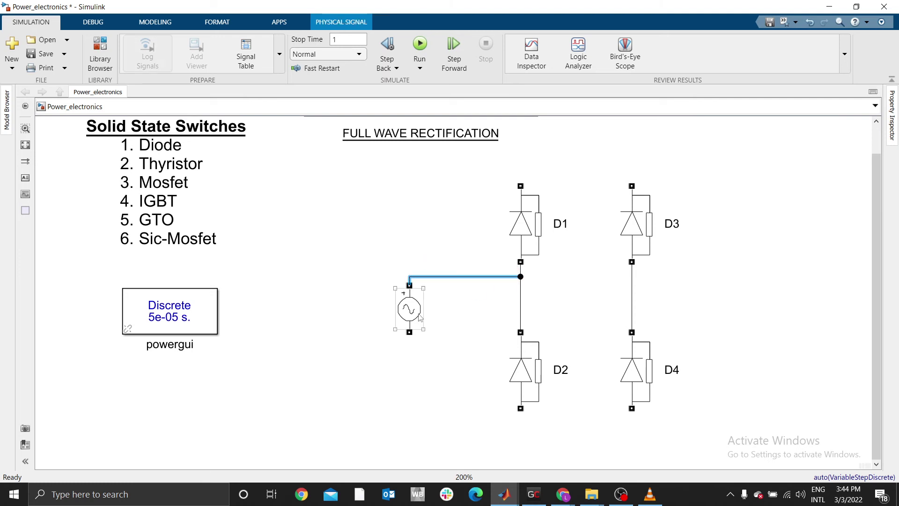
drag(416, 315, 417, 333)
drag(532, 375, 532, 410)
drag(645, 382, 645, 417)
click(642, 345)
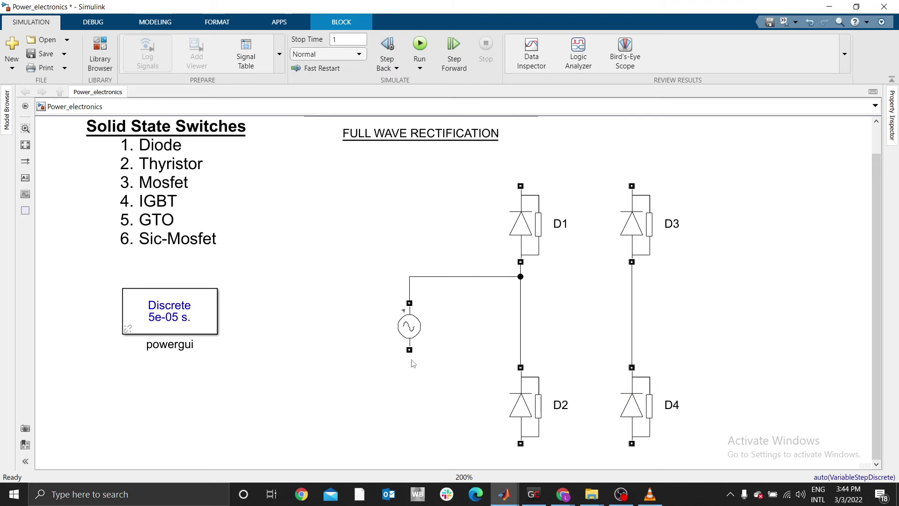
drag(410, 351, 631, 337)
- Realign the AC source with the powergui block
drag(412, 323, 400, 305)
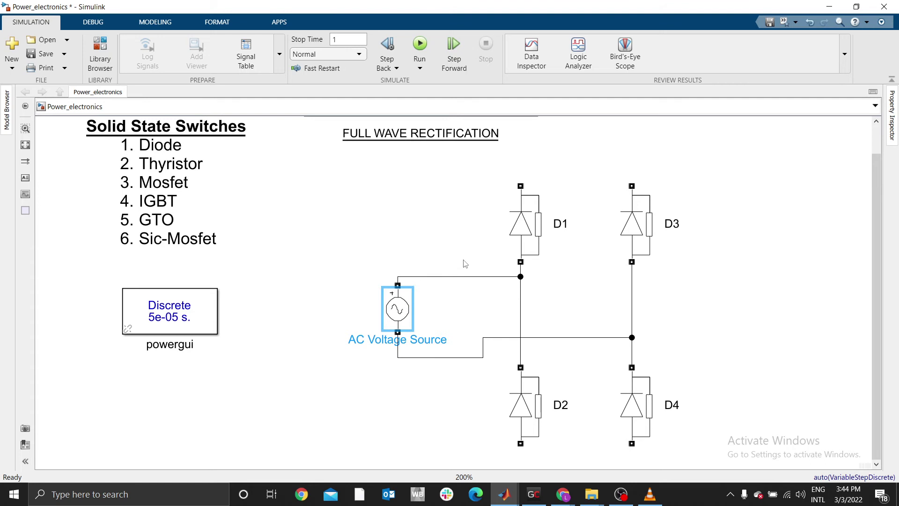
click(450, 267)
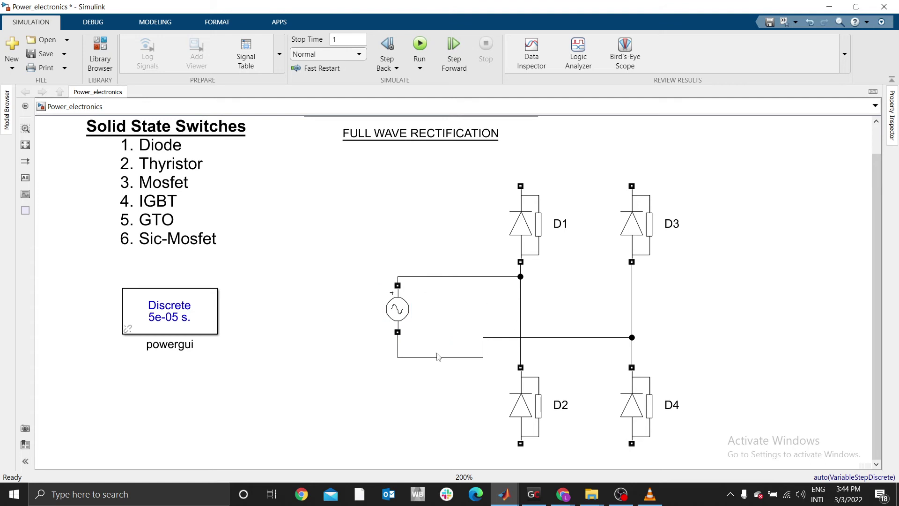
click(406, 306)
mouse_move(407, 305)
mouse_down()
mouse_move(410, 324)
mouse_move(397, 308)
mouse_up()
click(440, 290)
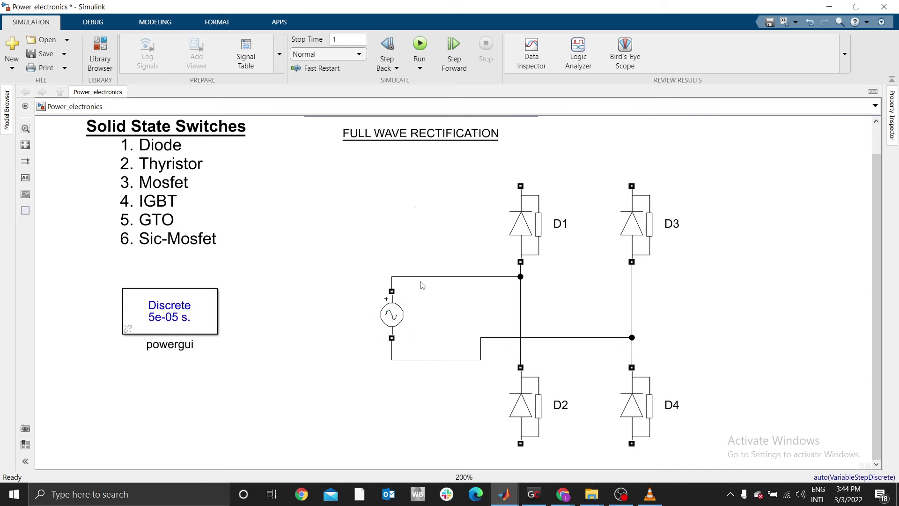
- Join the D1 and D3 top terminals and the D2 and D4 bottom terminals
click(519, 206)
drag(511, 178, 622, 178)
click(523, 431)
drag(511, 435, 619, 437)
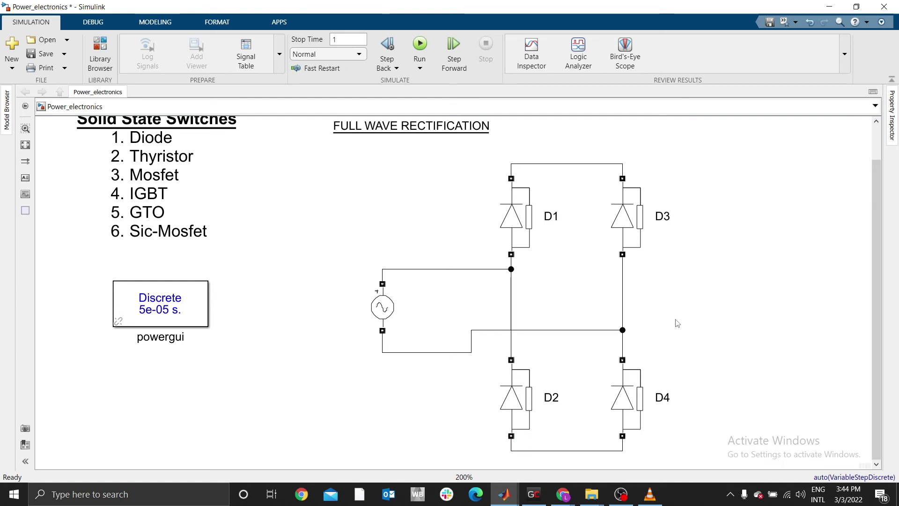
- Check the parts-list note and D3, then move the AC source right
scroll(762, 221, up, 2)
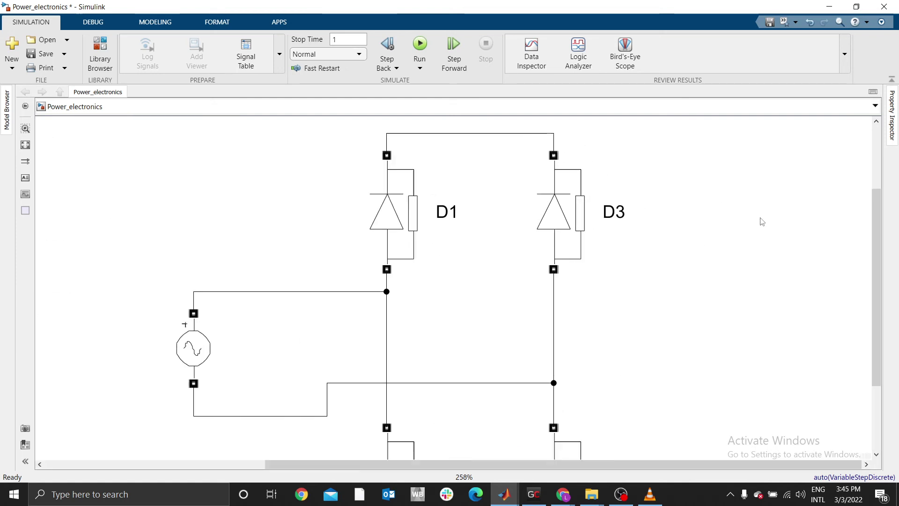
scroll(762, 221, down, 3)
click(698, 152)
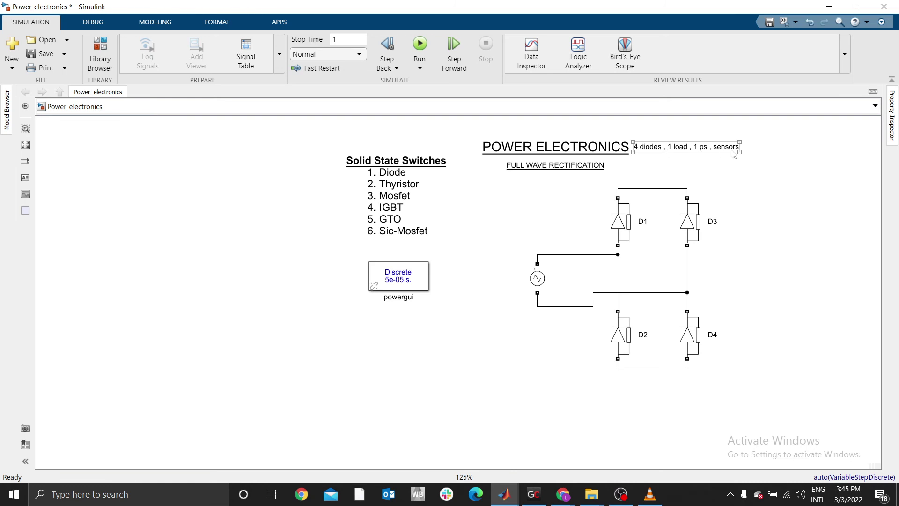
click(722, 202)
scroll(698, 281, up, 2)
click(685, 278)
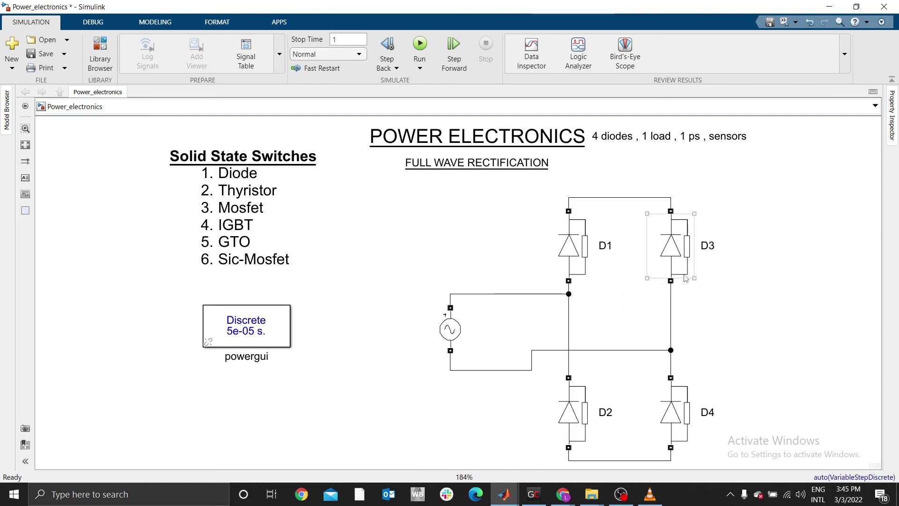
click(704, 281)
mouse_move(457, 331)
mouse_down()
mouse_move(522, 331)
mouse_move(505, 332)
mouse_up()
- Add a Series RLC Branch from Passives right of D3, rotated vertical
click(262, 187)
click(226, 126)
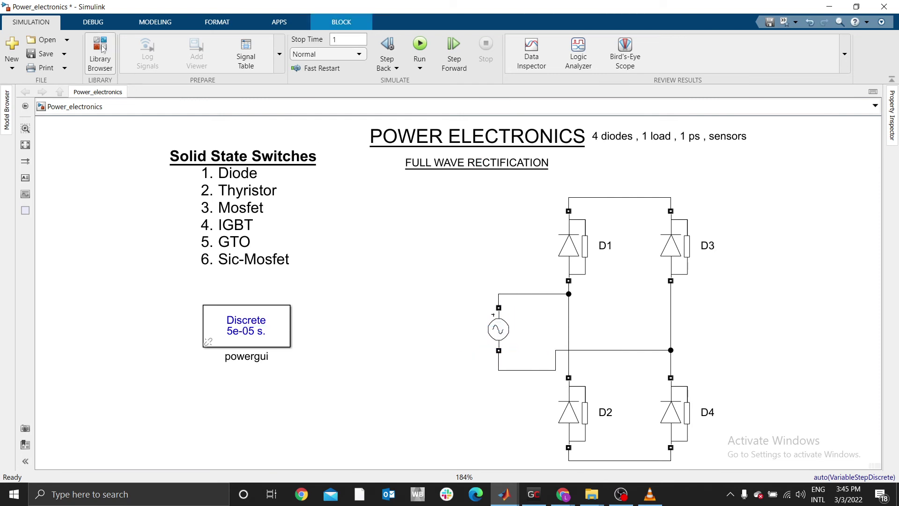
click(100, 49)
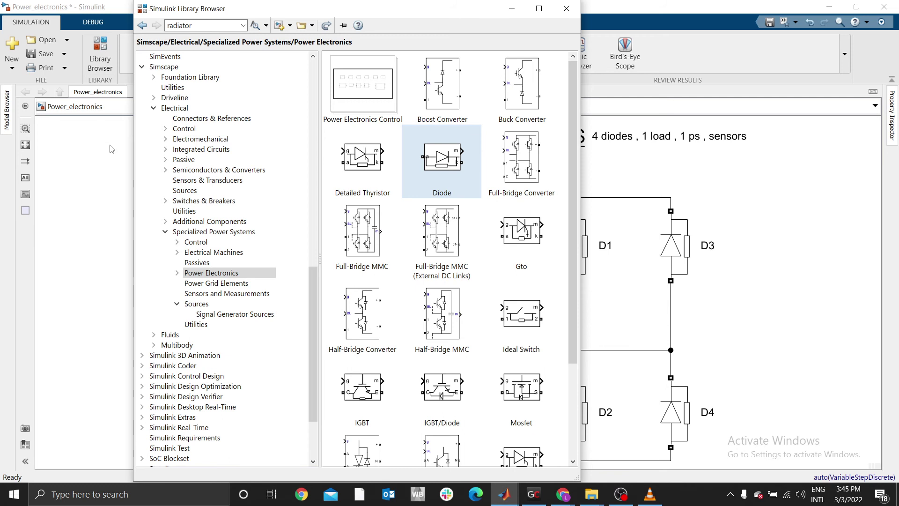
click(196, 262)
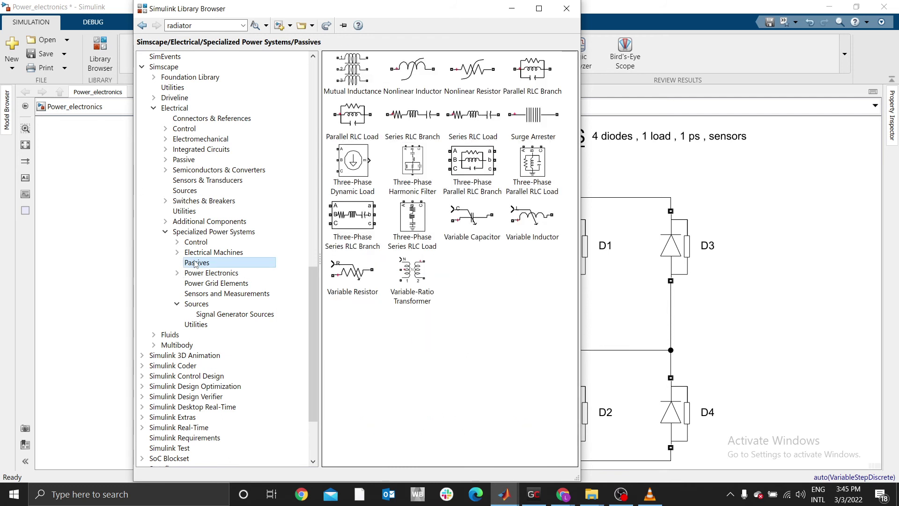
drag(409, 116, 798, 285)
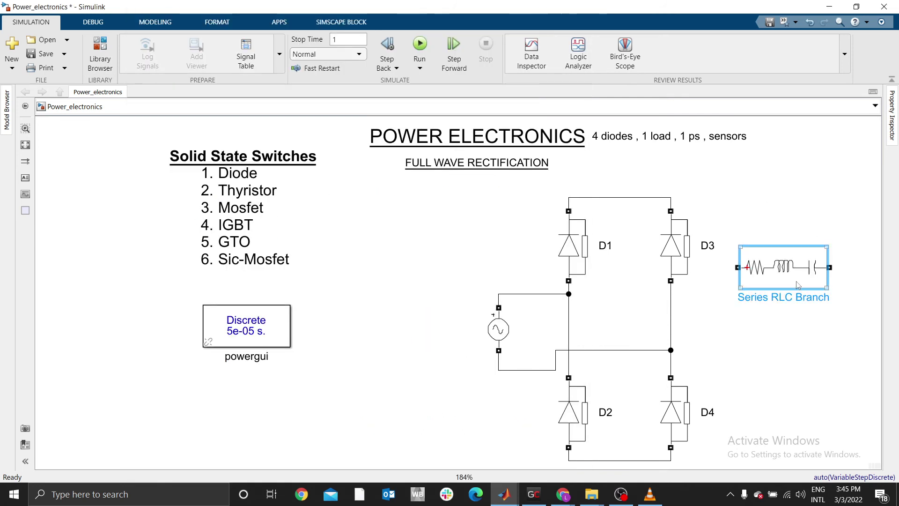
key(ctrl+r)
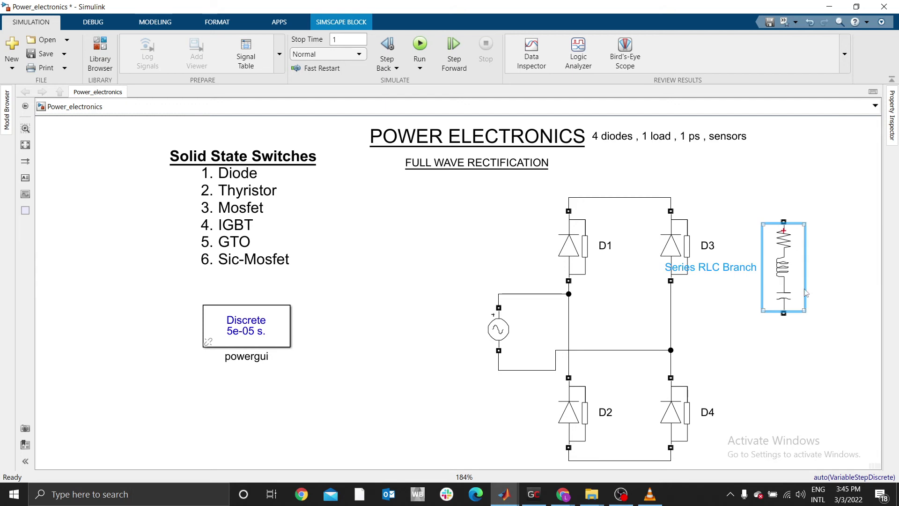
click(823, 305)
click(788, 270)
- Make the branch a pure R type with resistance 230/5
double_click(788, 271)
click(581, 211)
click(582, 232)
click(560, 242)
double_click(561, 242)
text(230/5)
click(589, 289)
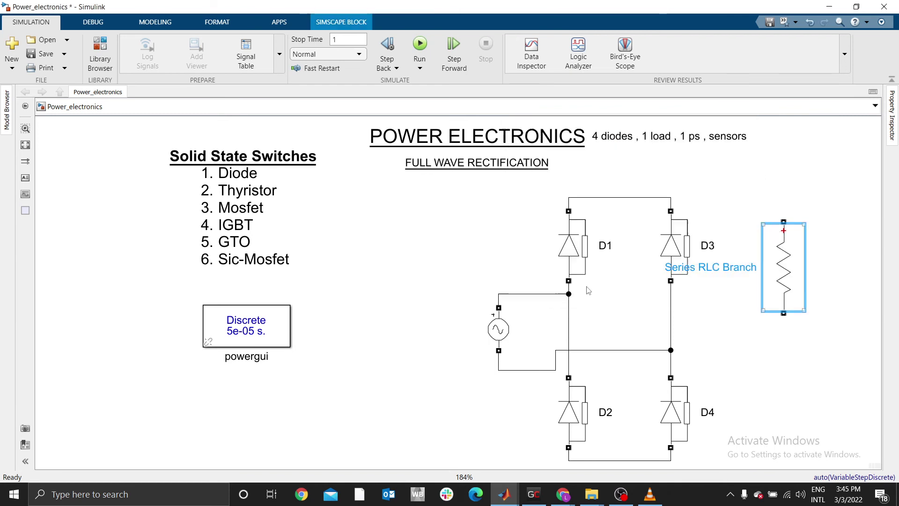
- Position the resistor right of the bridge and wire it to the top and bottom rails
drag(783, 262, 811, 321)
click(811, 276)
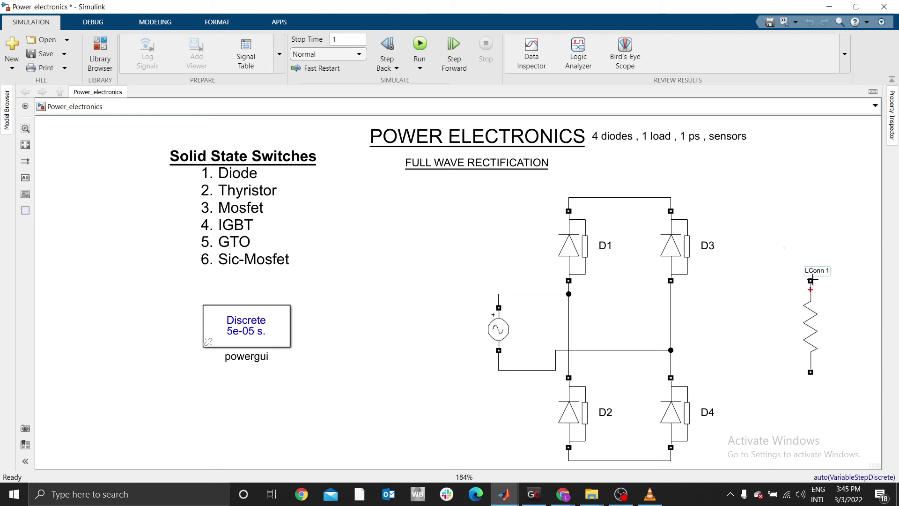
mouse_move(811, 280)
mouse_down()
mouse_move(698, 190)
mouse_move(671, 197)
mouse_up()
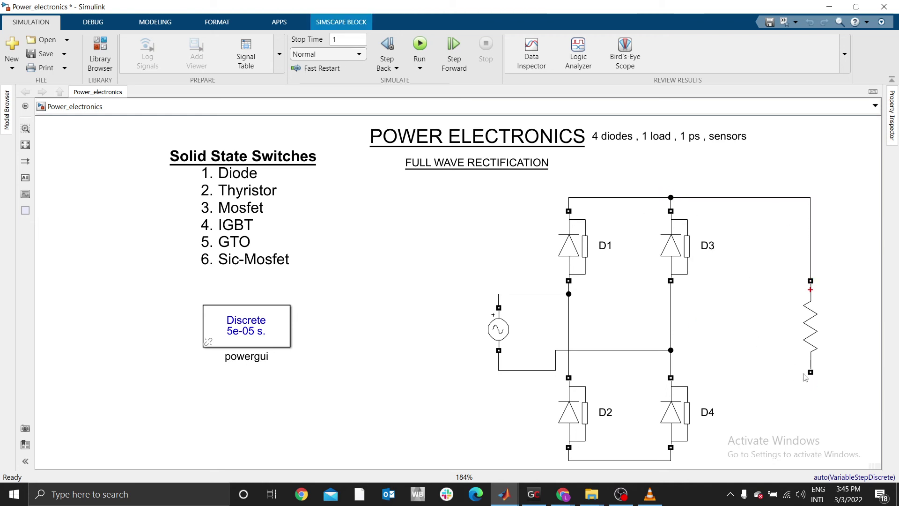
drag(806, 372, 672, 437)
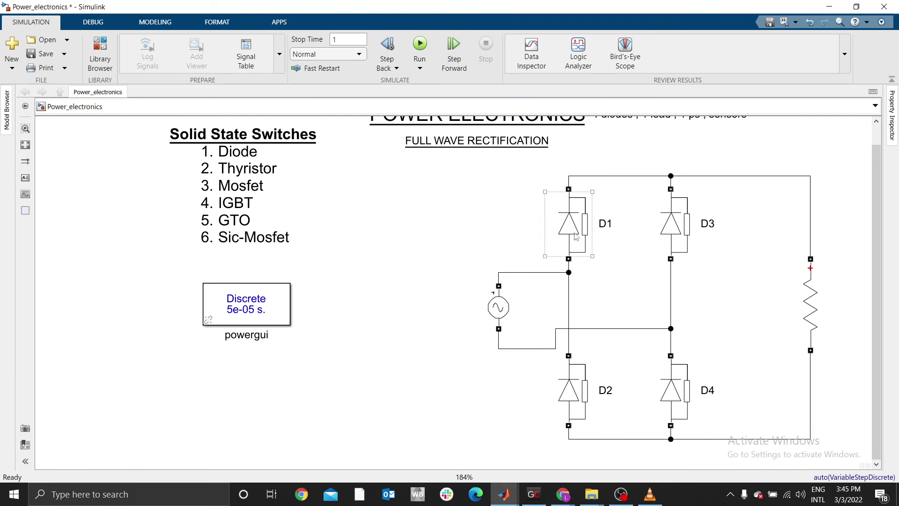
drag(810, 305, 799, 305)
- Rename the resistor block to Load
double_click(741, 302)
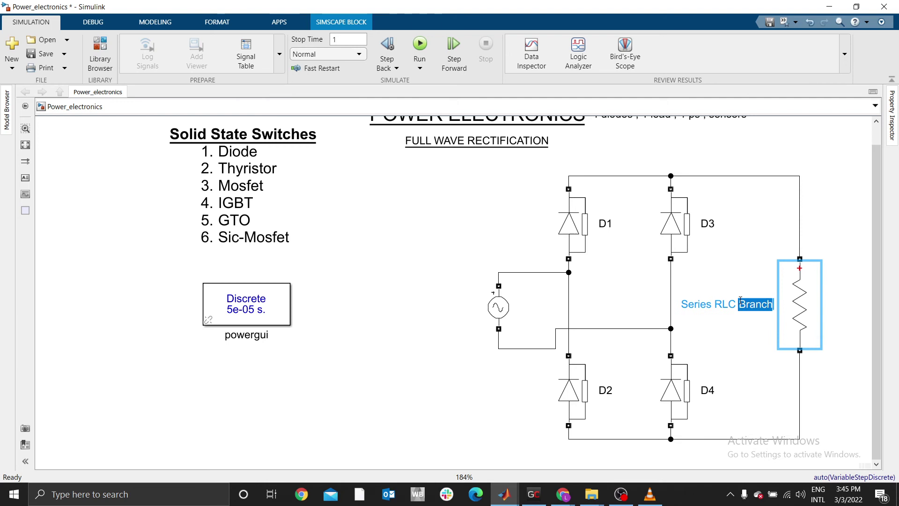
click(741, 302)
text(Load)
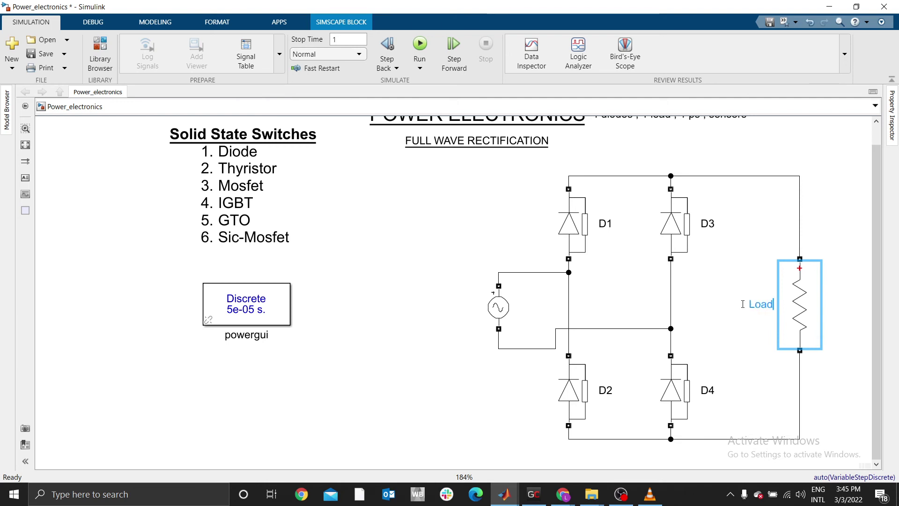
key(Return)
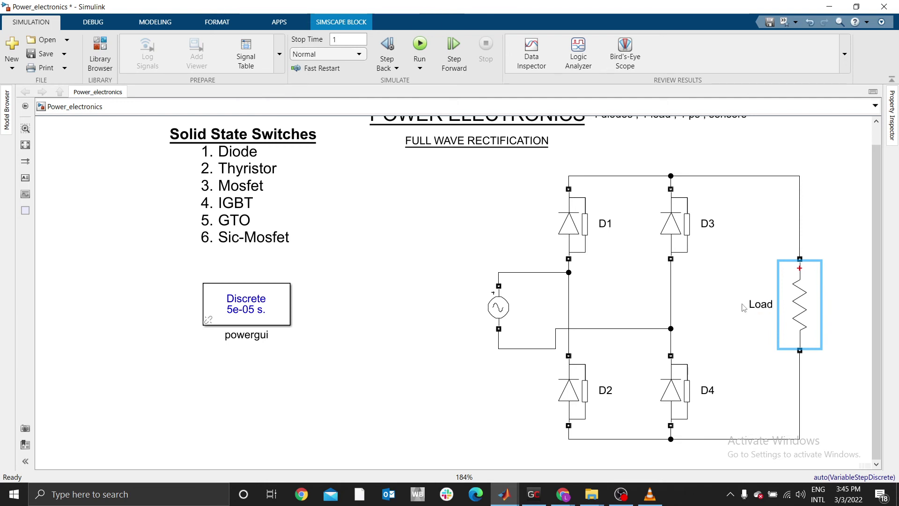
- Rename the AC source to 230 V and move its label to the left
click(498, 314)
click(473, 333)
key(ctrl+a)
text(230 V)
key(Return)
drag(499, 336, 464, 326)
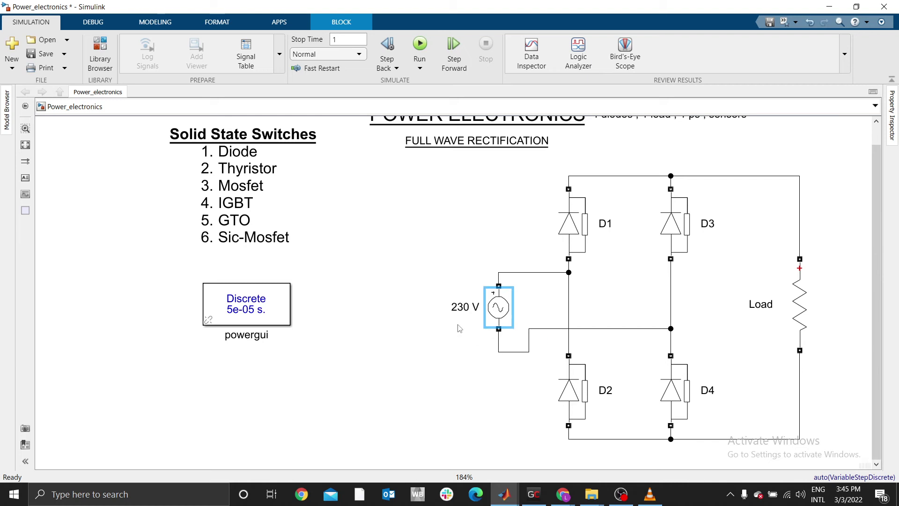
click(420, 326)
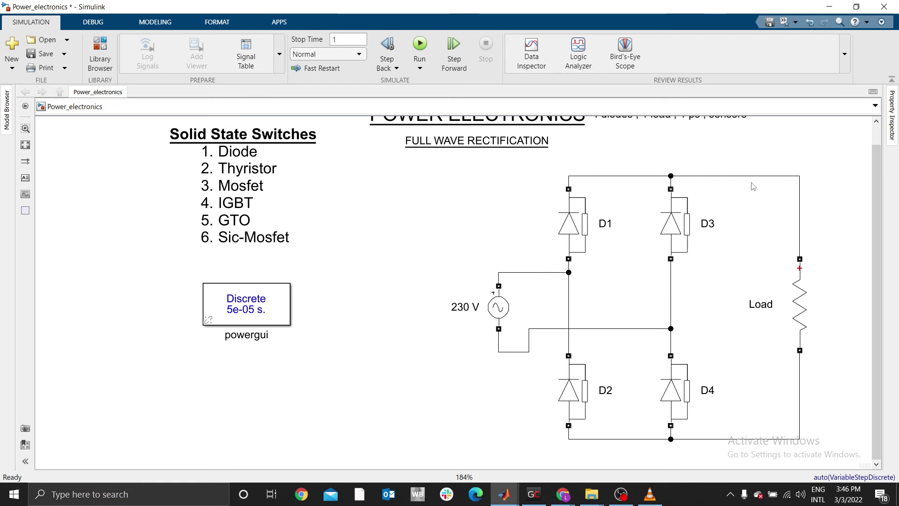
- Add a Current Measurement block from sensors and measurements beside D3
click(100, 54)
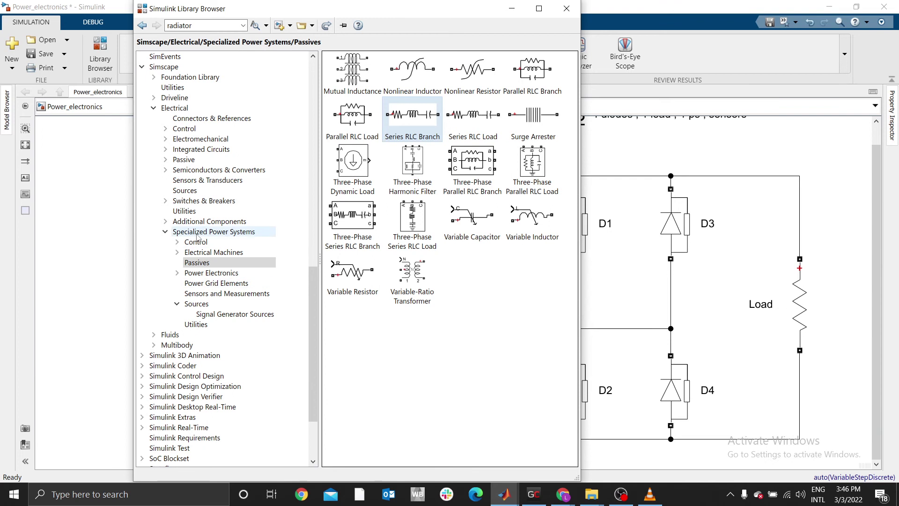
click(229, 294)
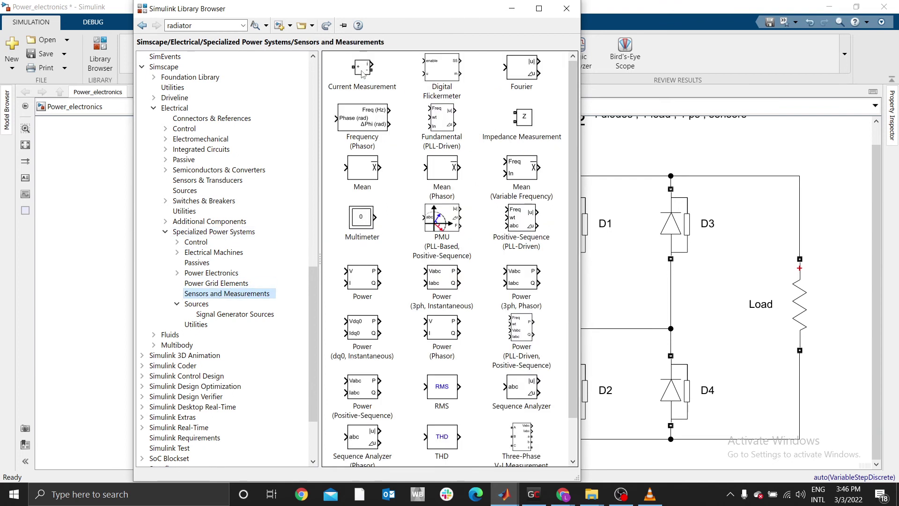
drag(362, 73, 739, 239)
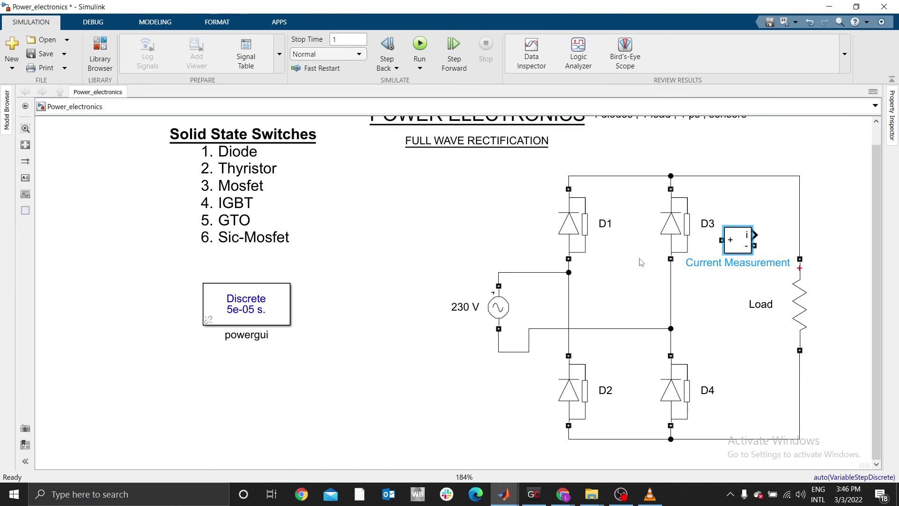
- Delete the Load's feed wire, move the sensor above D3 and wire its negative port to Load
scroll(638, 266, right, 5)
scroll(594, 229, up, 2)
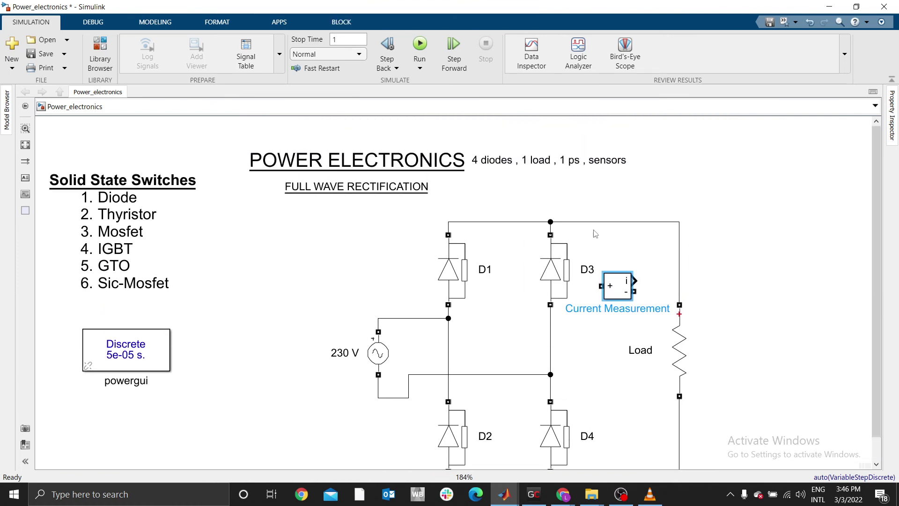
click(646, 223)
key(Delete)
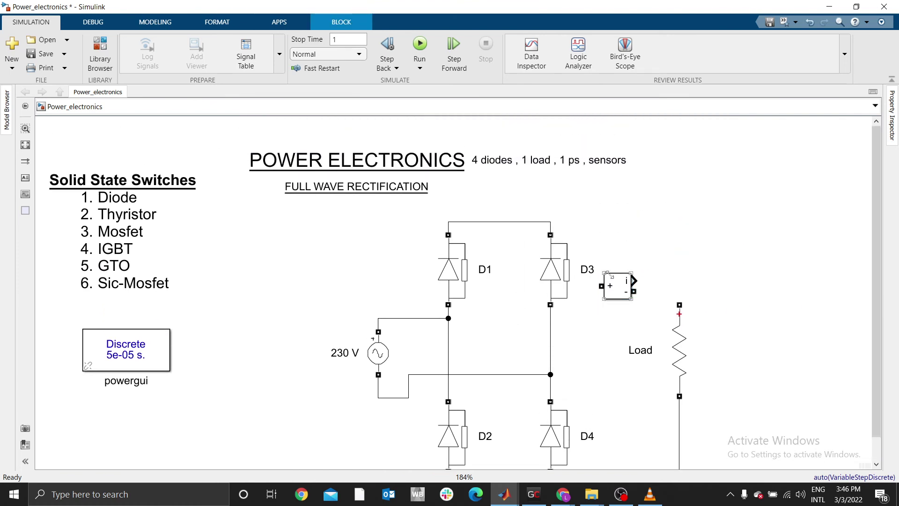
drag(614, 290, 550, 222)
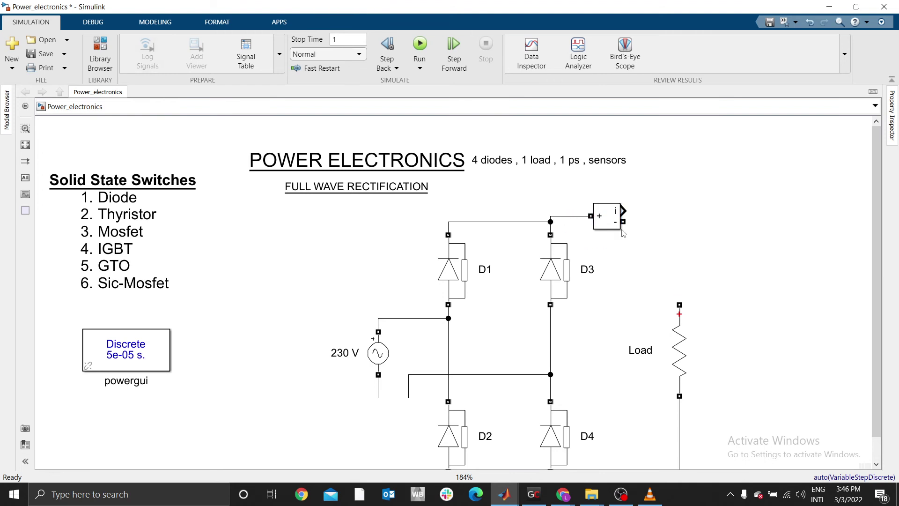
mouse_move(623, 222)
mouse_down()
mouse_move(693, 260)
mouse_move(681, 298)
mouse_up()
- Draw the current signal out of the Current Measurement block and insert a Scope at its end
drag(623, 209, 739, 211)
text(e)
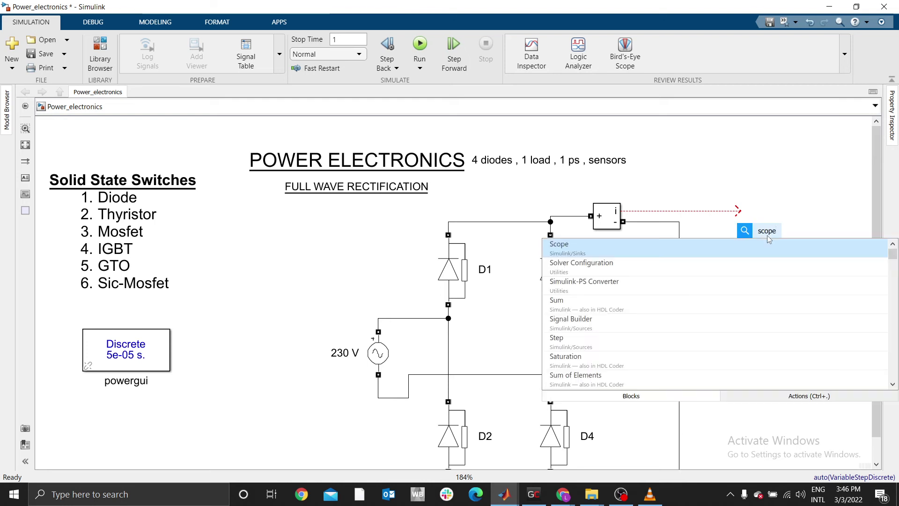
key(Return)
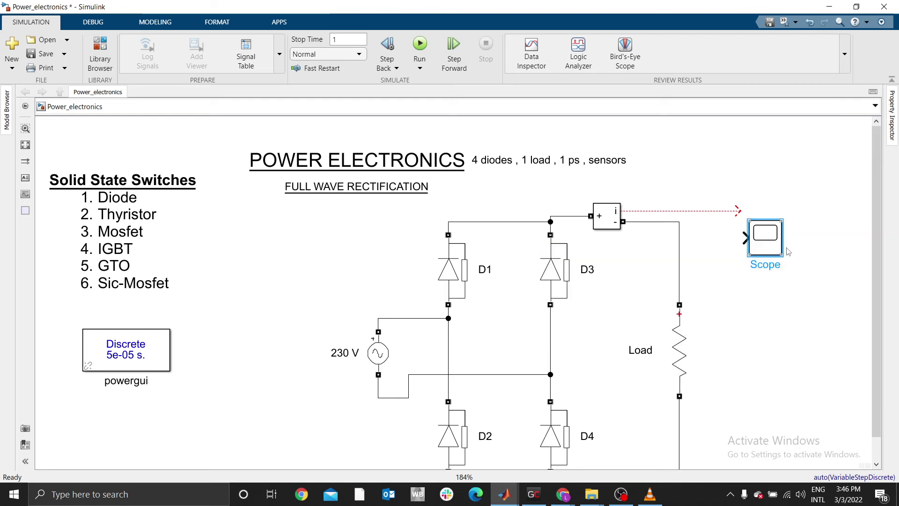
click(778, 304)
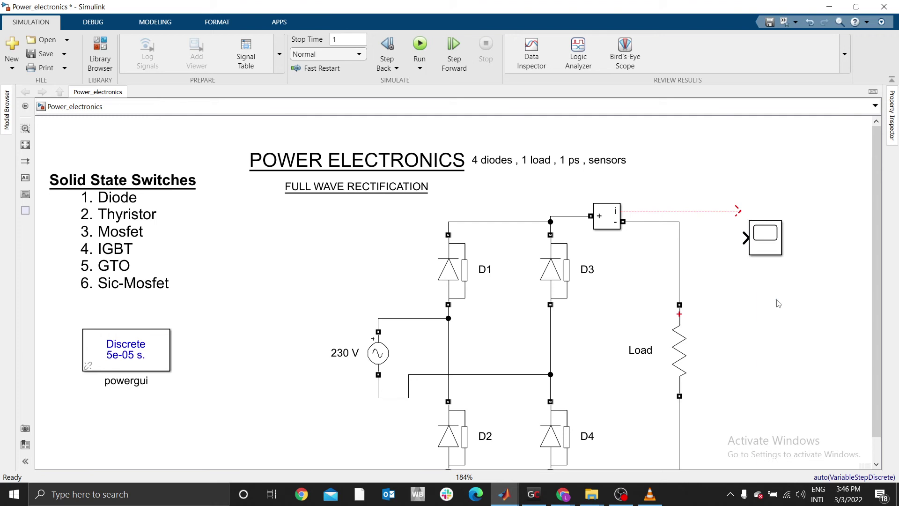
- Enlarge the Scope into a tall block and connect the current signal line to its input
text(scope)
key(Escape)
drag(785, 255, 789, 299)
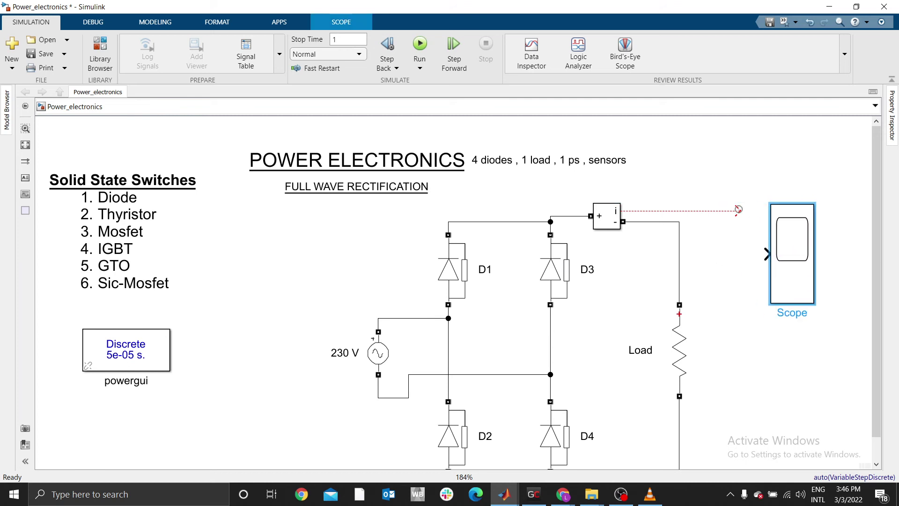
drag(737, 210, 765, 254)
click(720, 254)
click(791, 326)
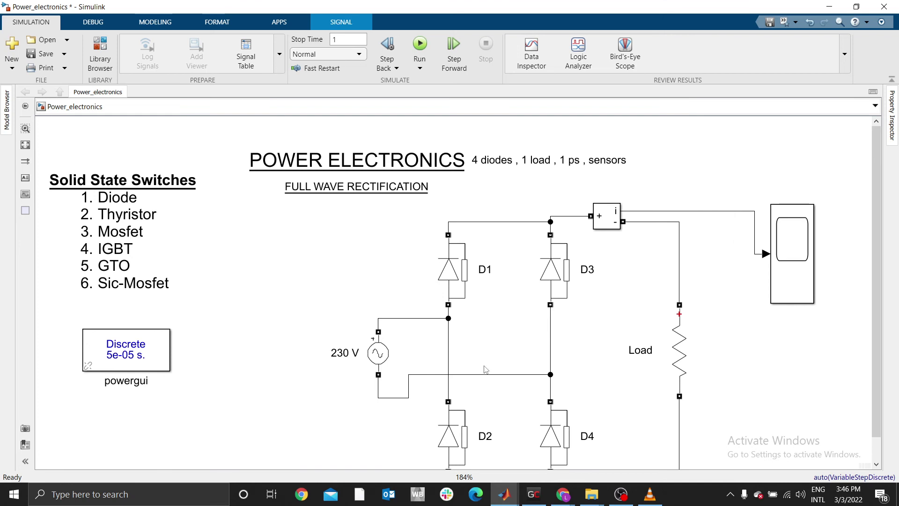
drag(474, 361, 445, 332)
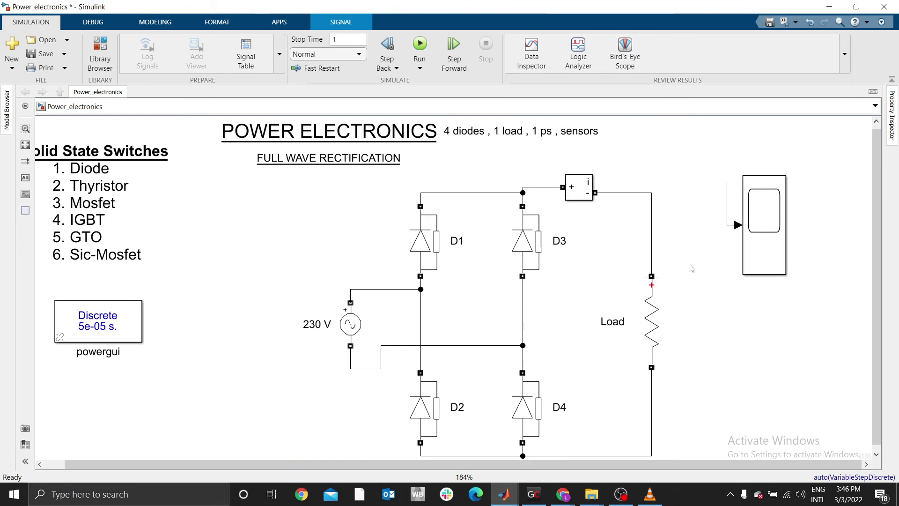
- Place a Voltage Measurement across the Load and wire its output to the Scope's second input
click(653, 328)
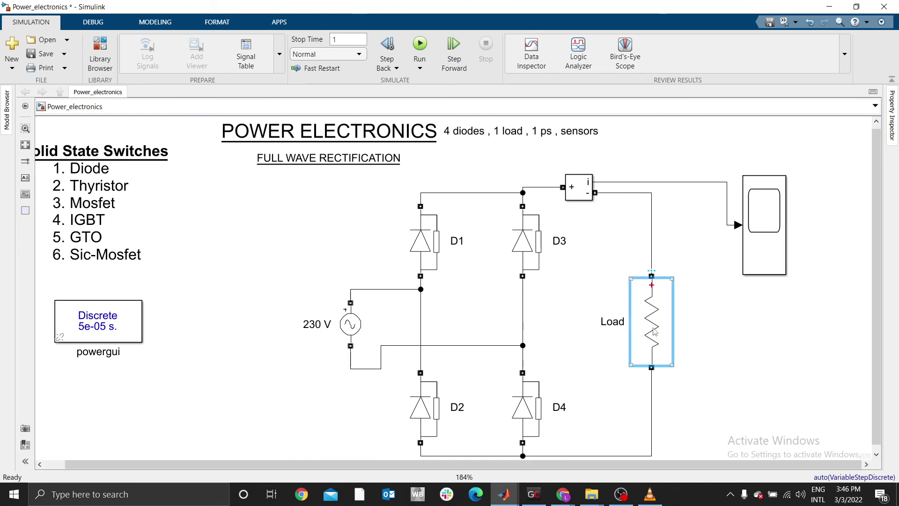
click(331, 340)
click(95, 56)
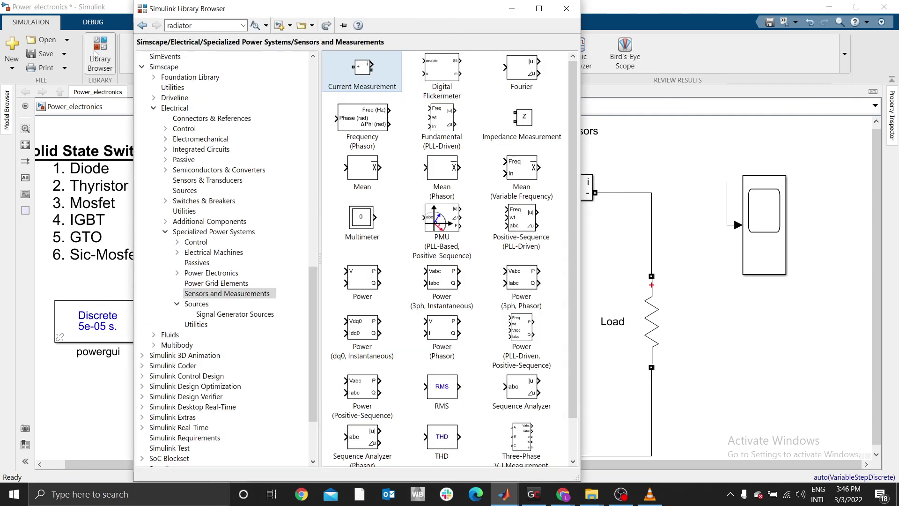
scroll(446, 305, down, 2)
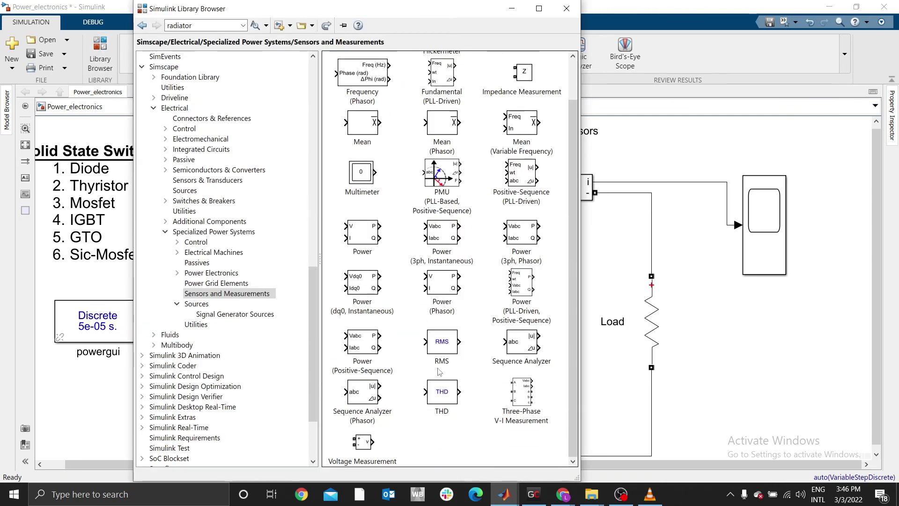
mouse_move(361, 453)
mouse_down()
mouse_move(606, 358)
mouse_move(706, 360)
mouse_move(652, 249)
mouse_up()
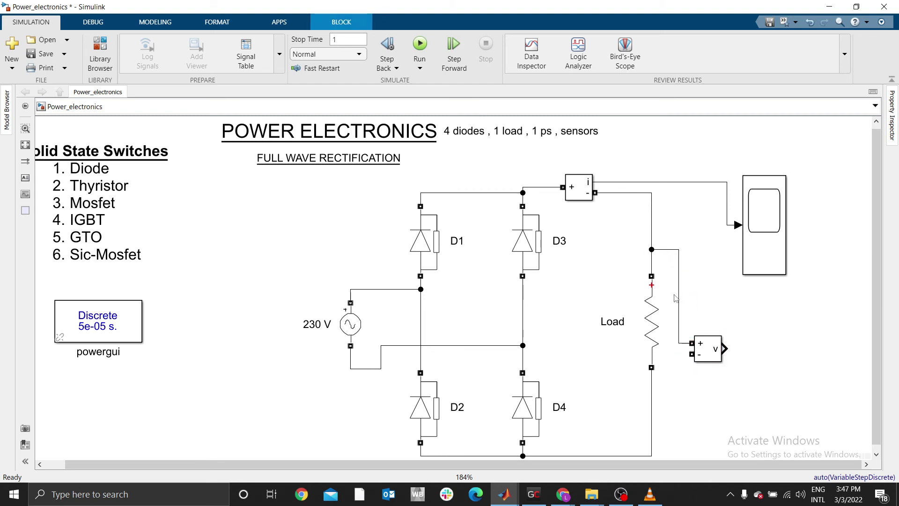
mouse_move(692, 355)
mouse_down()
mouse_move(647, 427)
mouse_move(653, 422)
mouse_up()
drag(762, 268, 810, 266)
drag(726, 349, 789, 262)
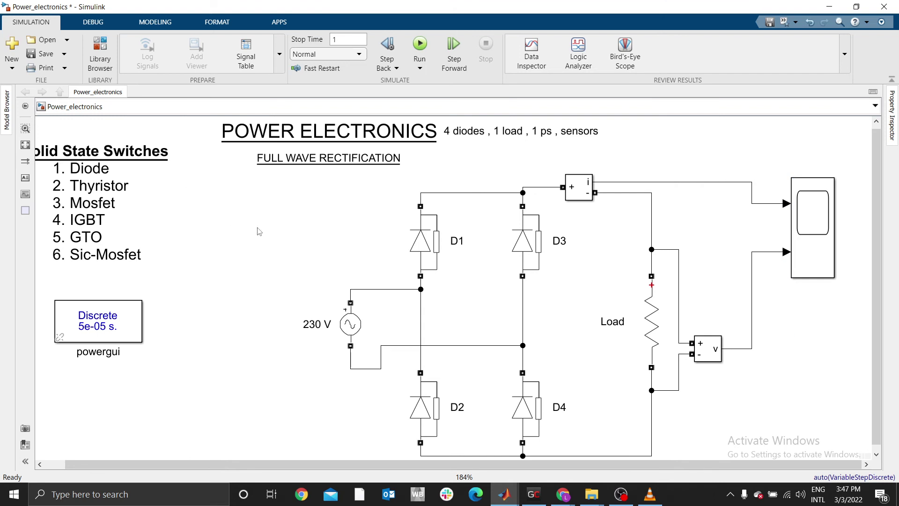
- Copy the Voltage Measurement beside the 230 V source and rotate it so its terminals face the source
drag(697, 351, 259, 349)
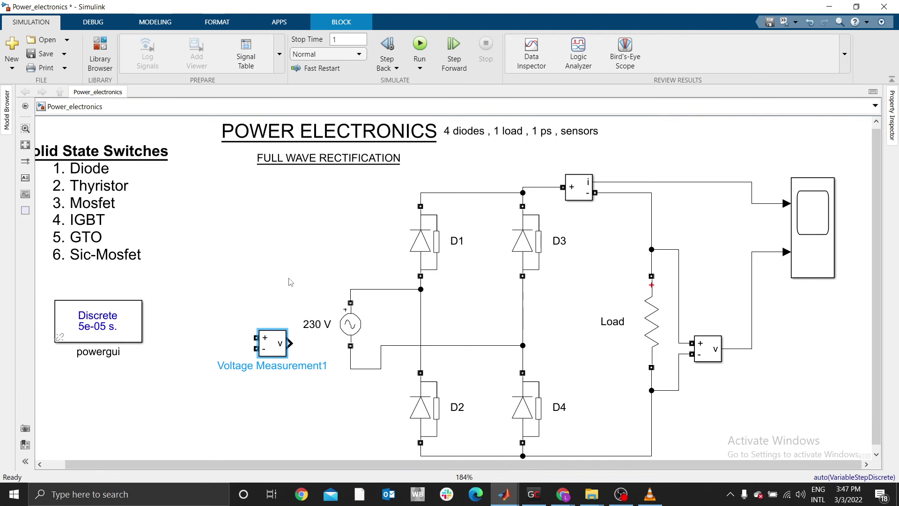
key(ctrl+r)
key(ctrl+r)
click(321, 316)
click(285, 353)
click(283, 344)
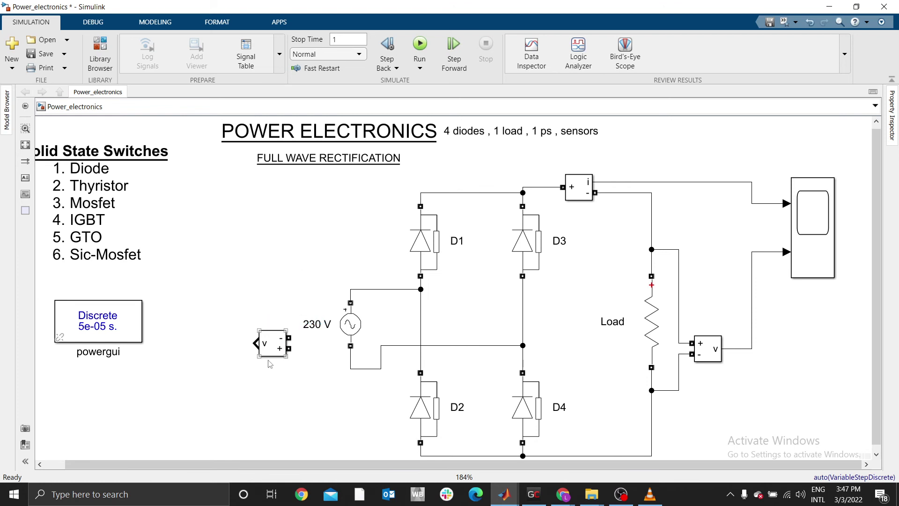
key(ctrl+i)
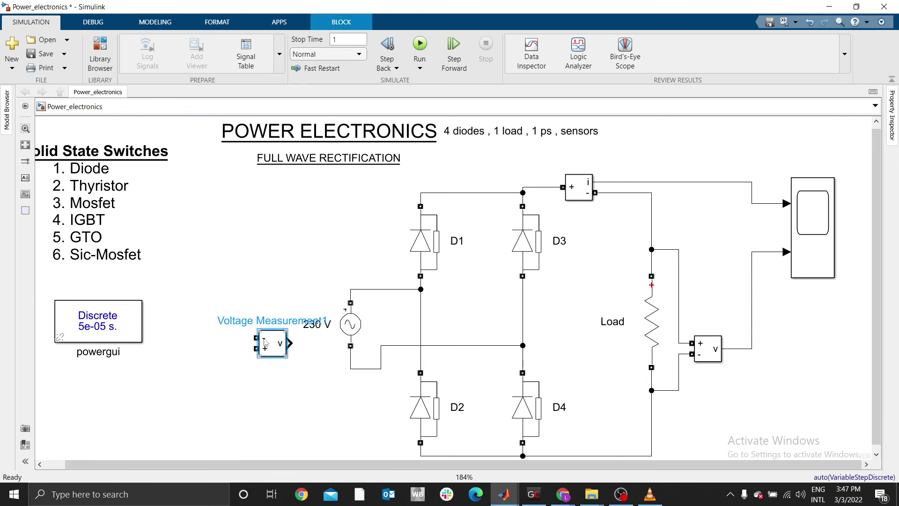
key(ctrl+i)
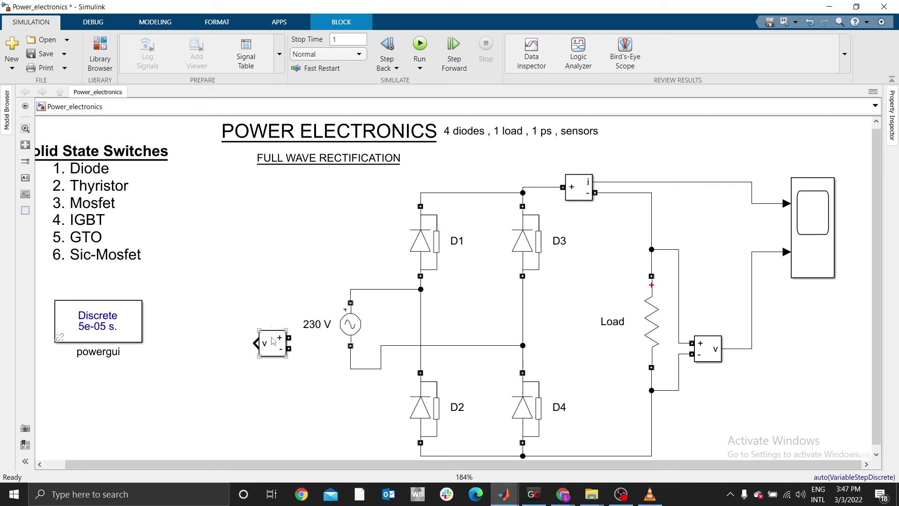
- Wire Voltage Measurement1's plus and minus across the 230 V source and draw out its output signal
drag(289, 337, 351, 289)
drag(288, 348, 351, 365)
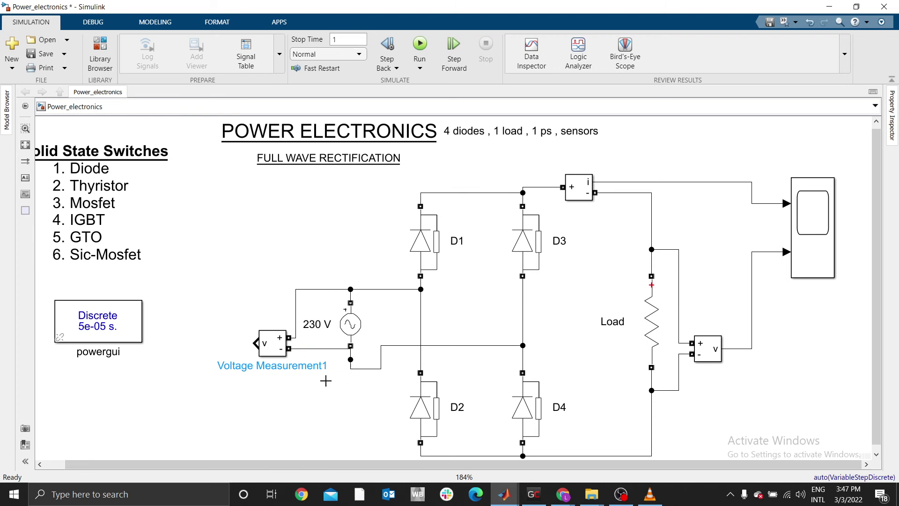
drag(370, 369, 370, 382)
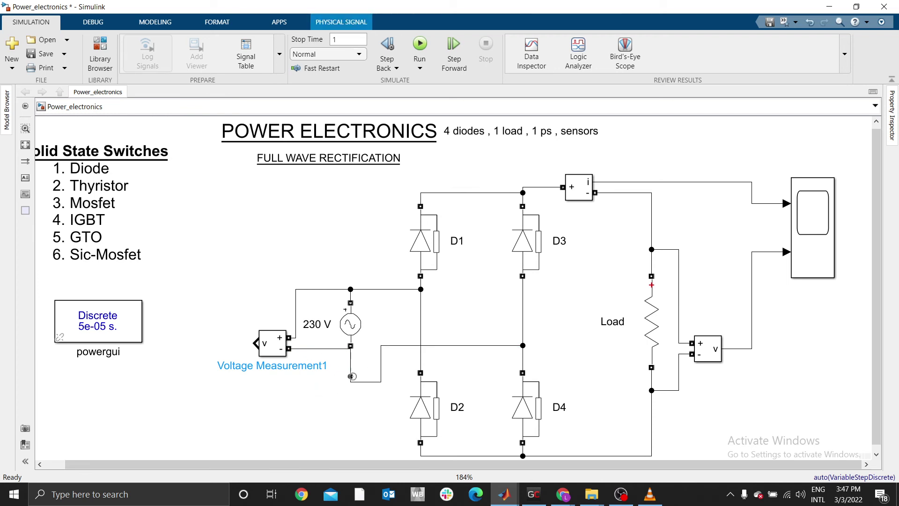
click(319, 355)
drag(319, 349, 325, 382)
click(283, 401)
drag(255, 343, 222, 344)
- Insert a Goto [A] block and a matching From [A] block wired to the Scope's third input
click(344, 269)
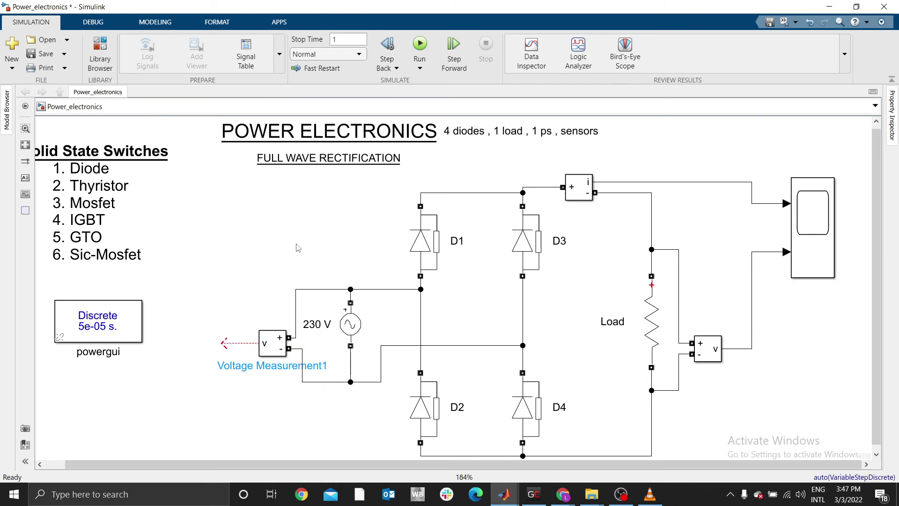
text(got)
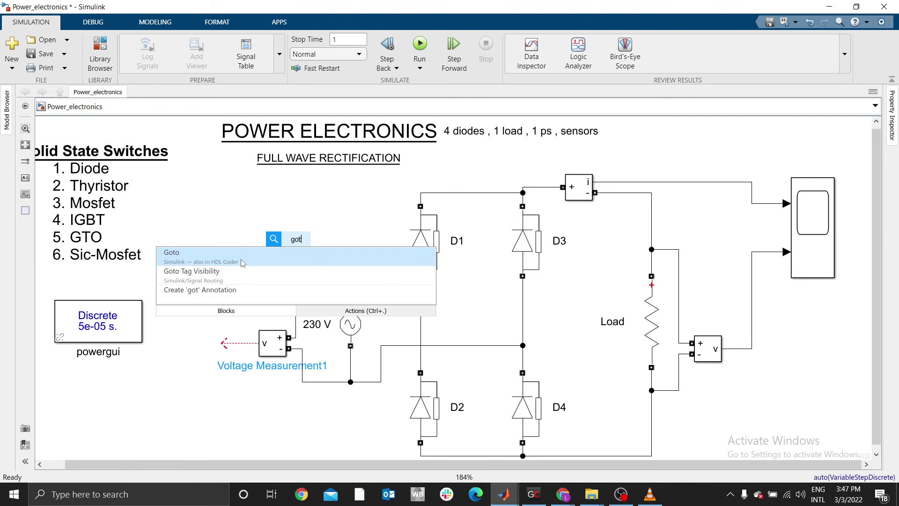
key(Return)
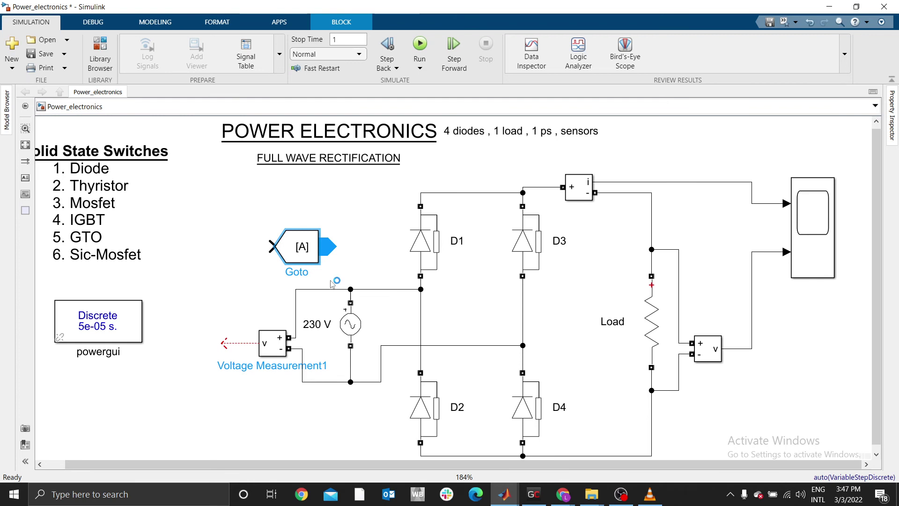
drag(337, 247, 815, 231)
click(272, 244)
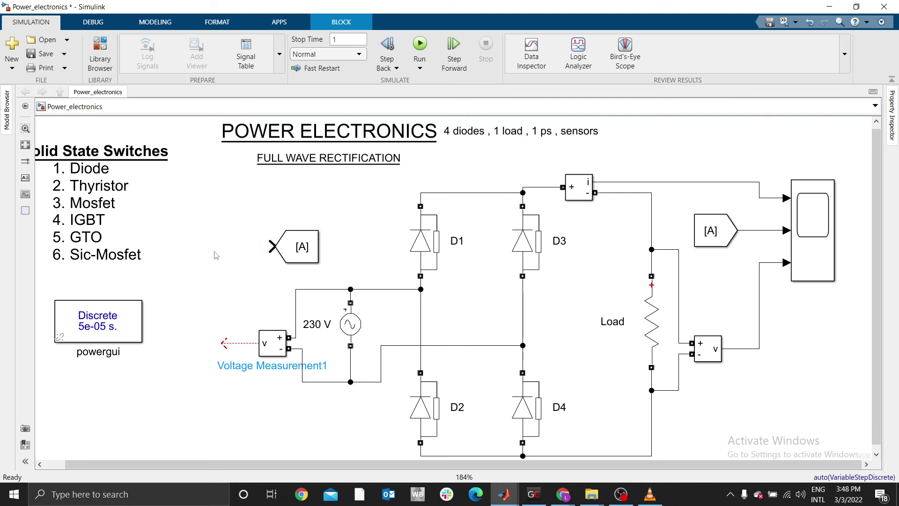
- Connect Goto [A] to Voltage Measurement1's output and place it, rotated, left of the sensor
click(269, 245)
mouse_move(269, 246)
mouse_down()
mouse_move(213, 345)
mouse_move(224, 343)
mouse_up()
click(308, 256)
drag(307, 257, 231, 305)
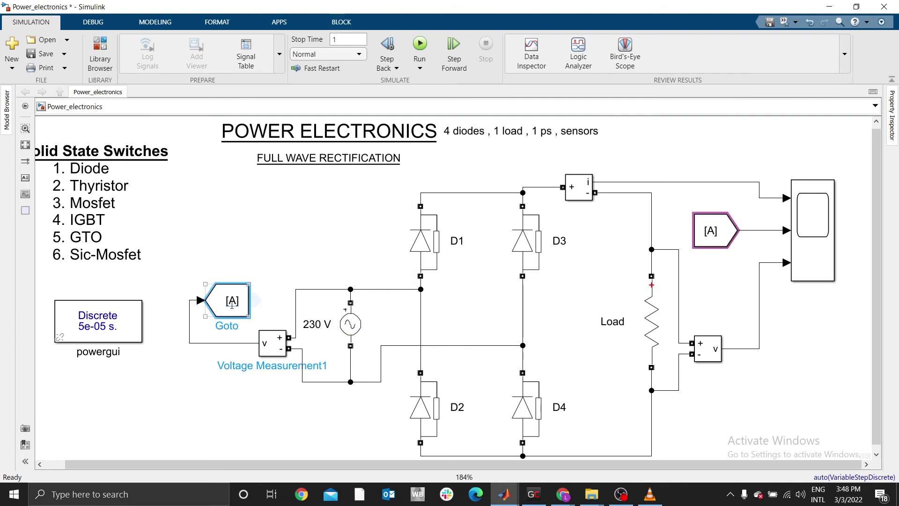
key(ctrl+r)
key(ctrl+r)
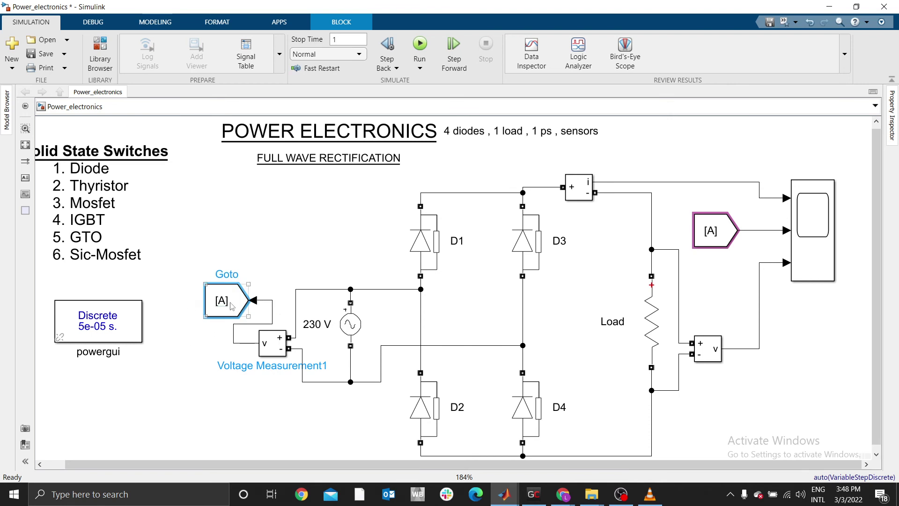
drag(228, 305, 200, 348)
double_click(215, 245)
text(goto)
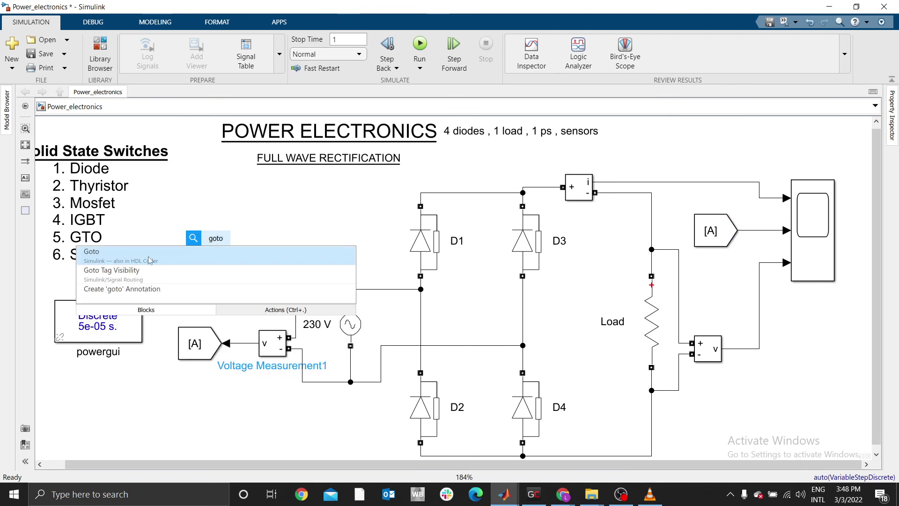
key(Escape)
click(204, 358)
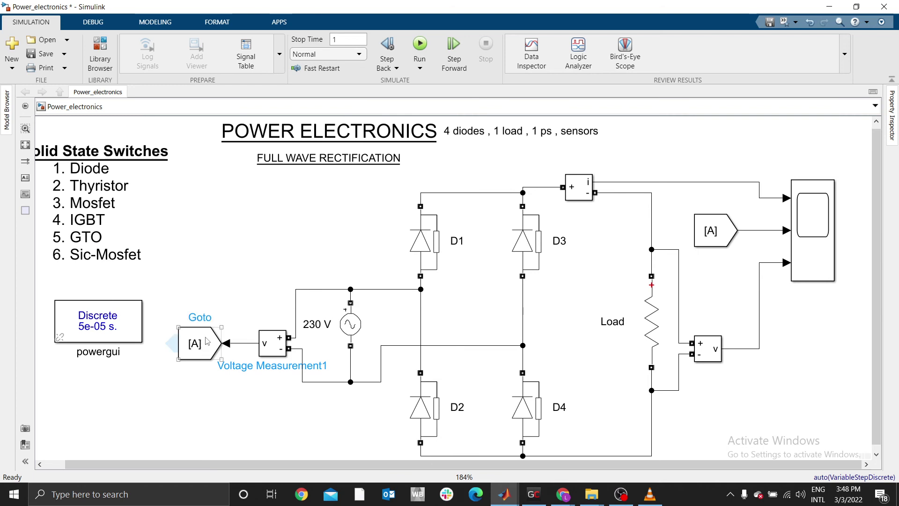
click(206, 356)
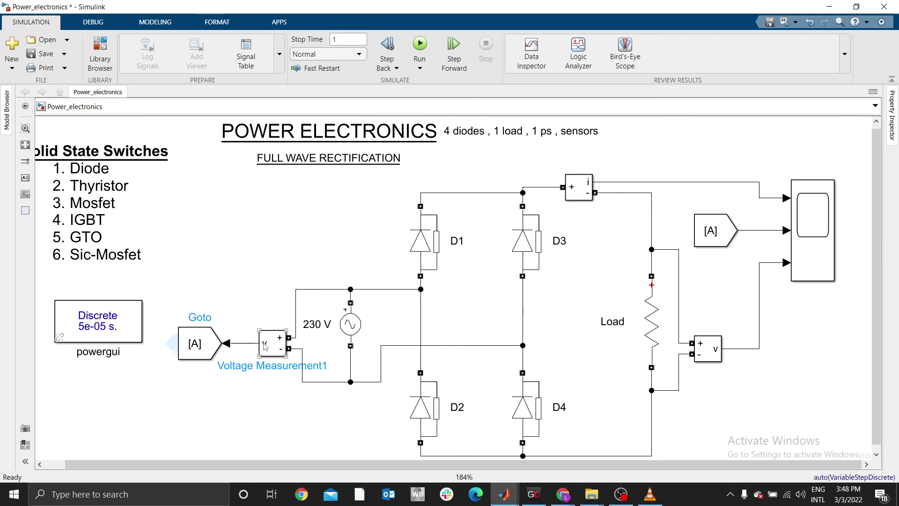
click(237, 345)
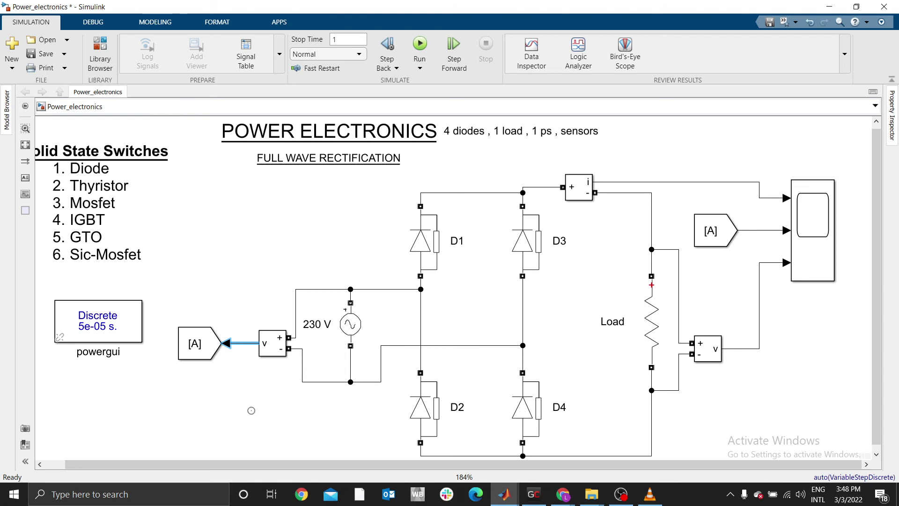
- Remove an accidental Goto copy and its leftover dangling signal line
click(206, 346)
mouse_move(206, 345)
mouse_down()
mouse_move(219, 237)
mouse_move(311, 234)
mouse_move(653, 301)
mouse_move(772, 240)
mouse_move(284, 265)
mouse_up()
click(231, 246)
key(Delete)
drag(234, 212, 309, 271)
key(Delete)
click(266, 347)
- Change the Goto block's tag from A to V_in
click(200, 345)
double_click(200, 345)
double_click(299, 320)
text(V_in)
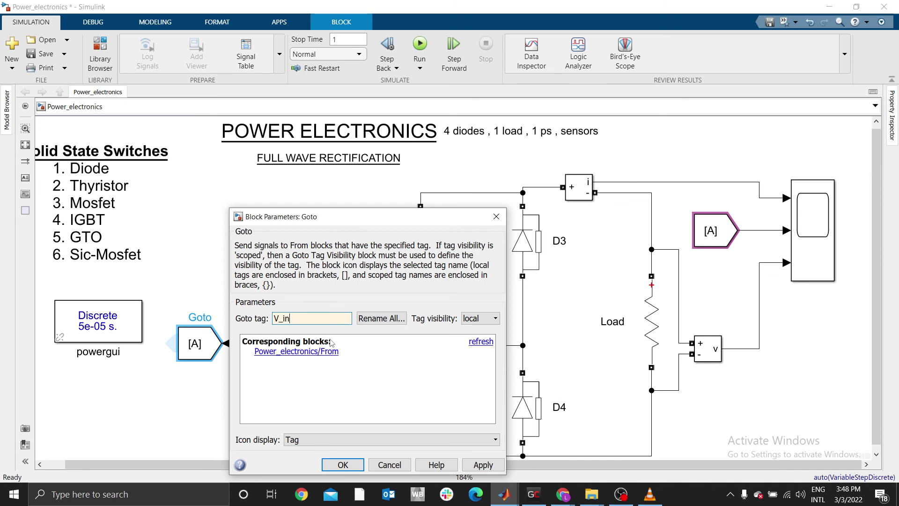
key(Return)
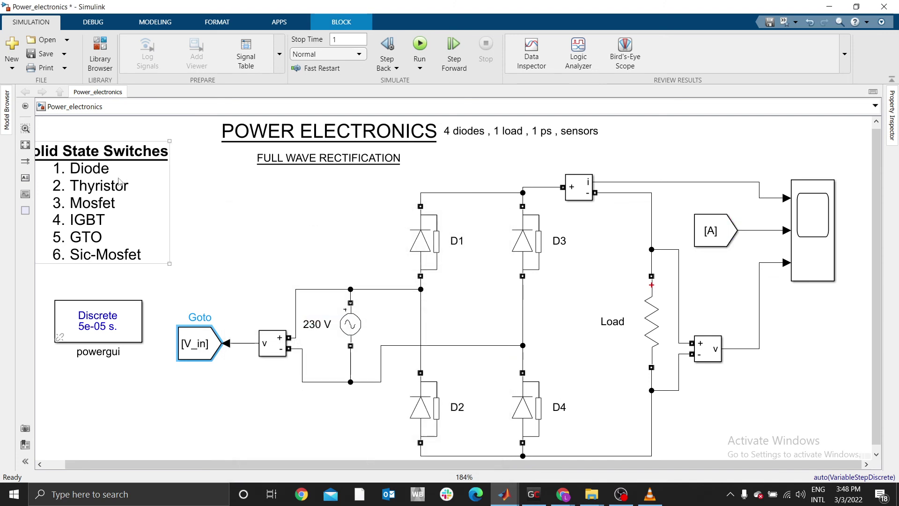
click(202, 350)
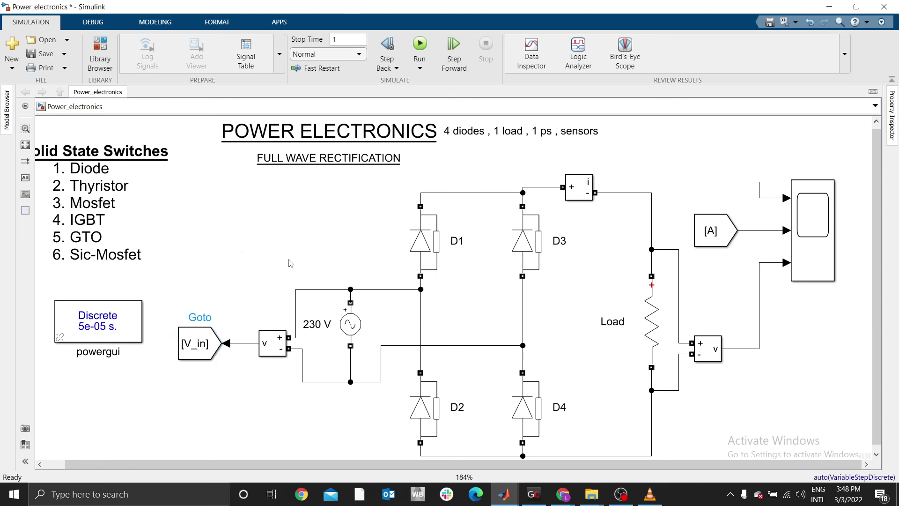
- Set the From block's Goto tag to V_in and confirm
double_click(724, 233)
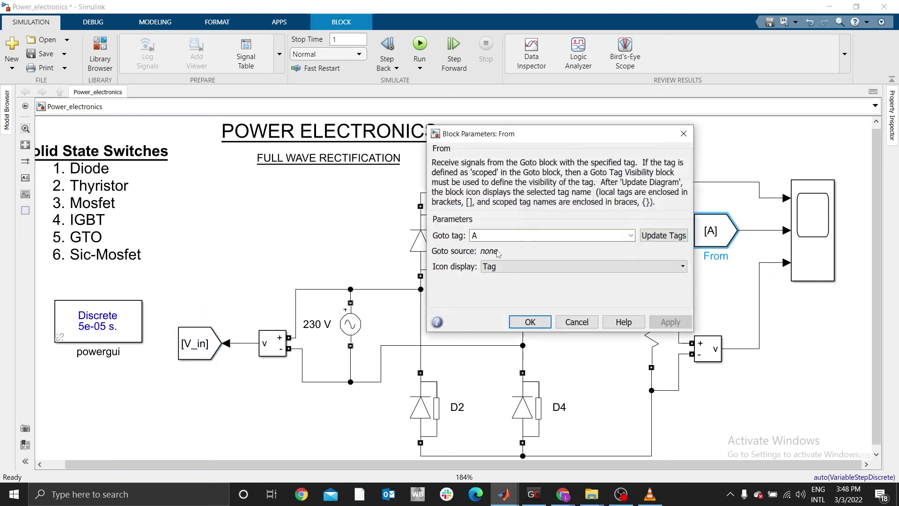
double_click(483, 235)
text(V_in)
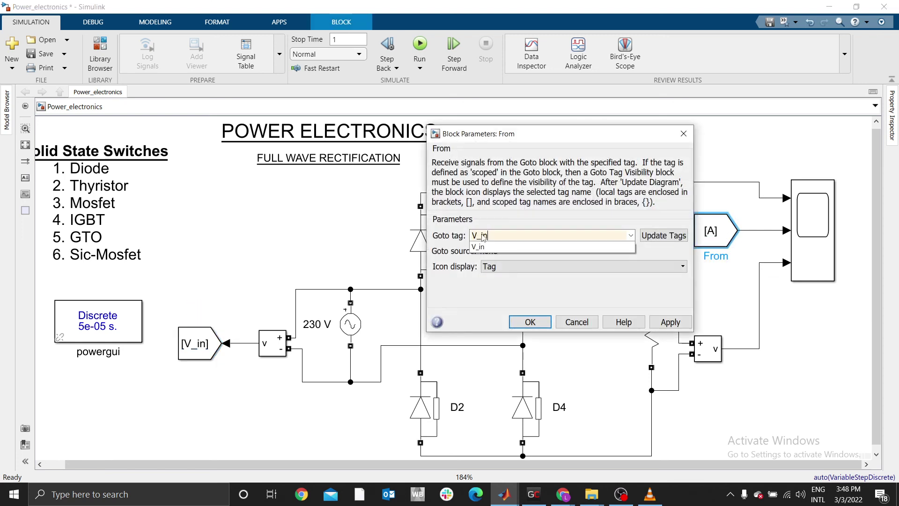
click(478, 247)
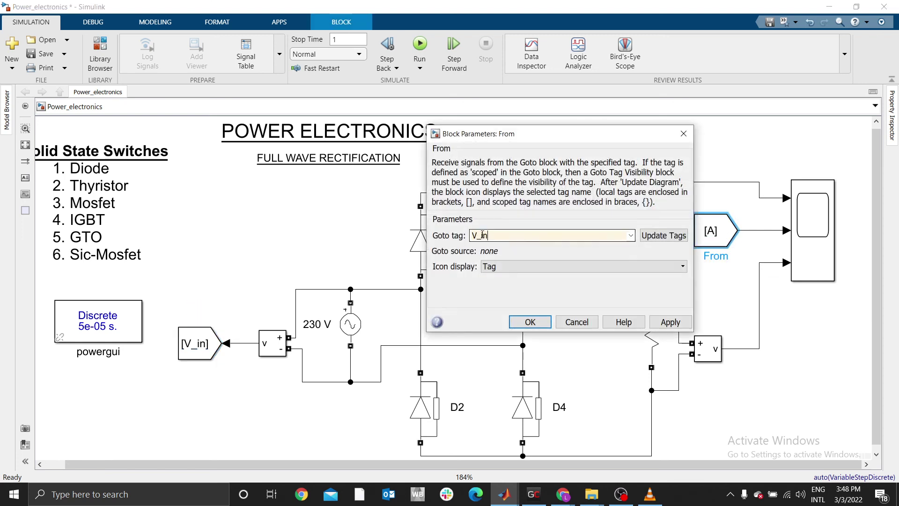
click(530, 323)
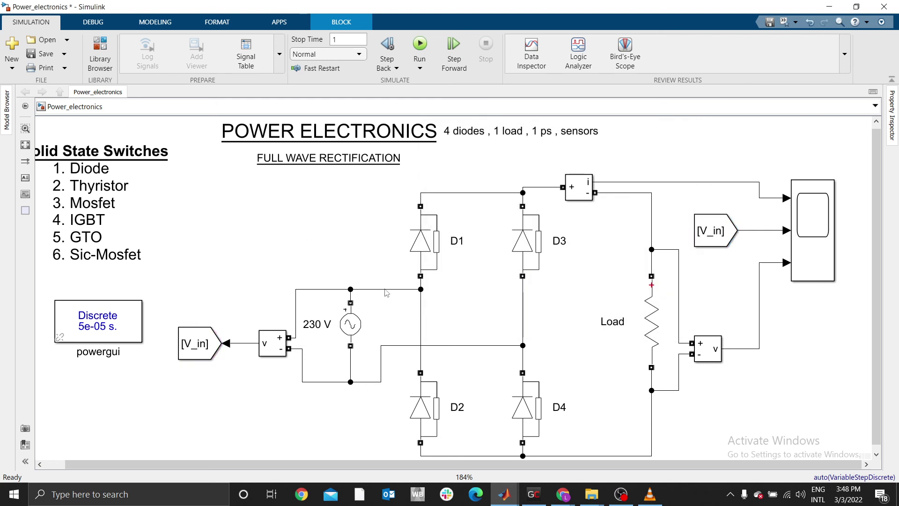
click(591, 257)
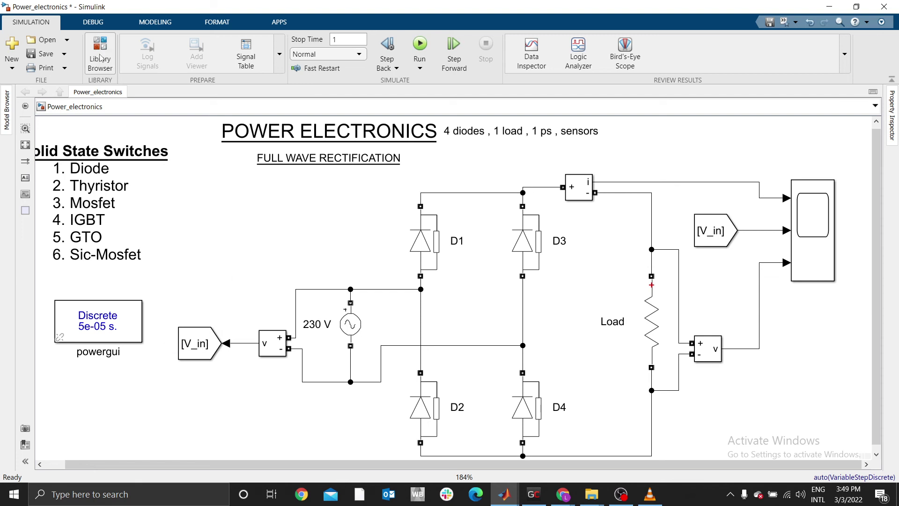
click(109, 68)
drag(313, 296, 313, 92)
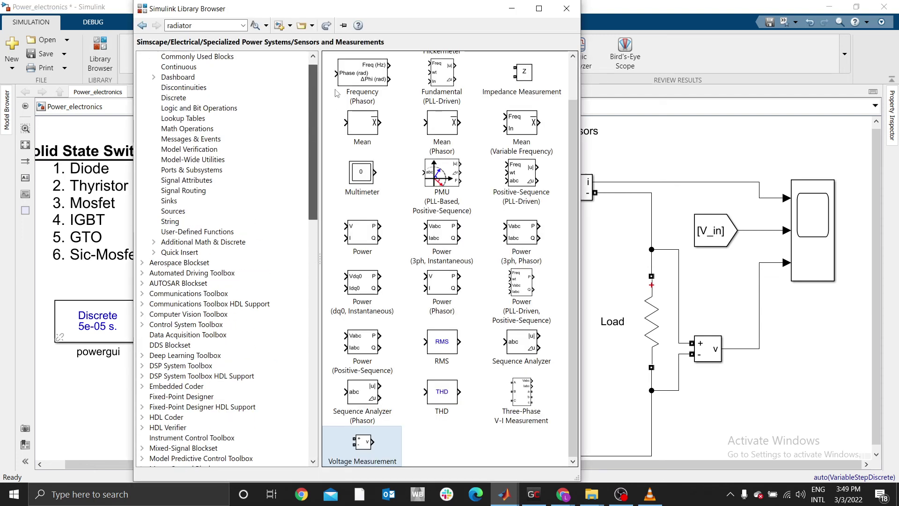
click(162, 57)
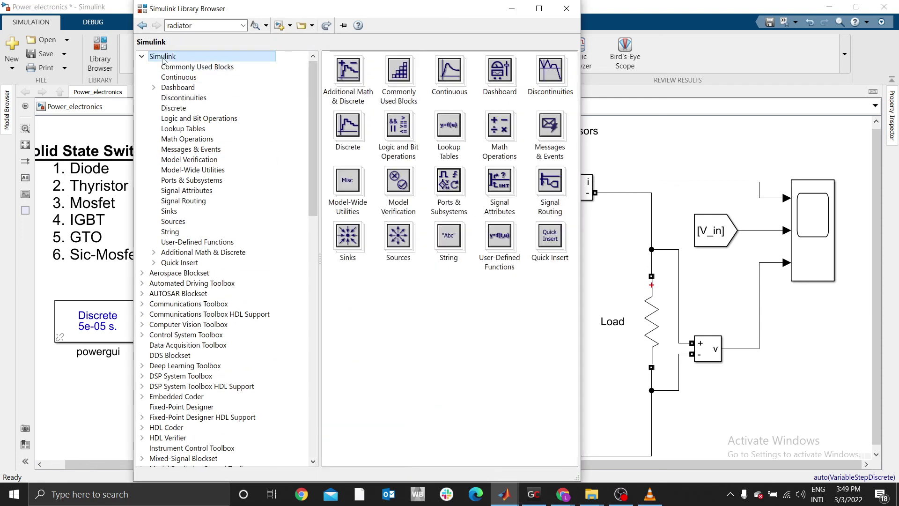
click(183, 202)
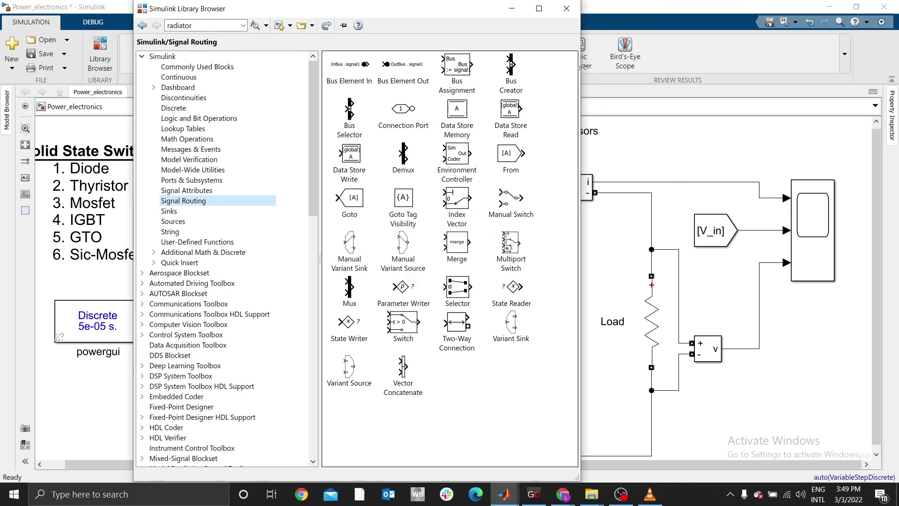
click(566, 8)
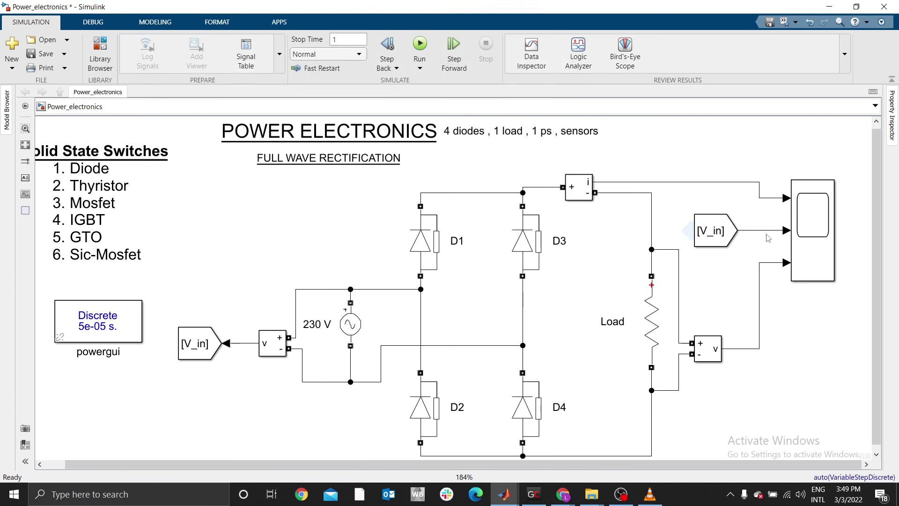
- Give the Scope a 3x1 stacked display layout with Auto axes scaling in its configuration properties
drag(616, 268, 594, 253)
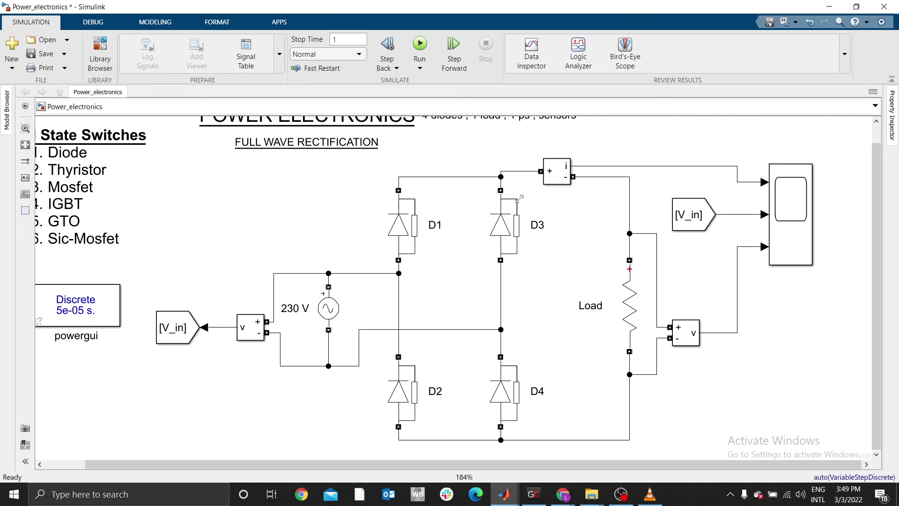
drag(436, 176, 436, 171)
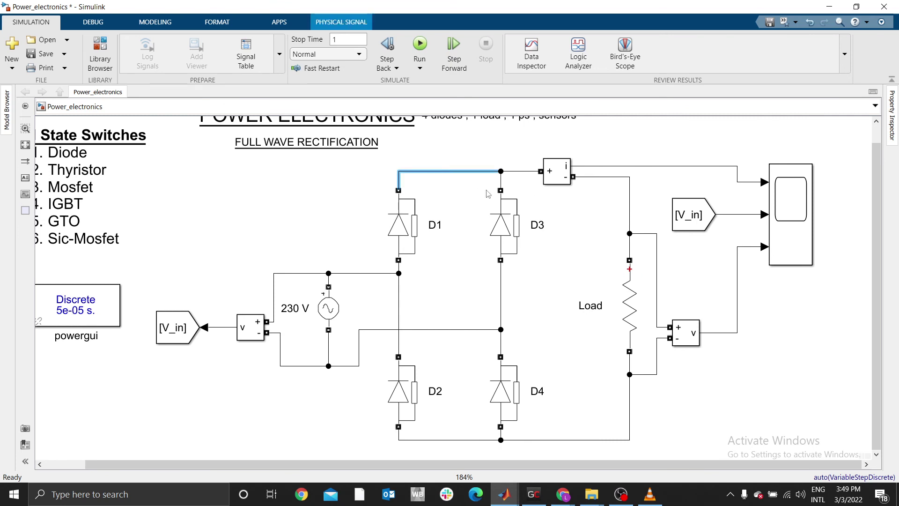
double_click(784, 209)
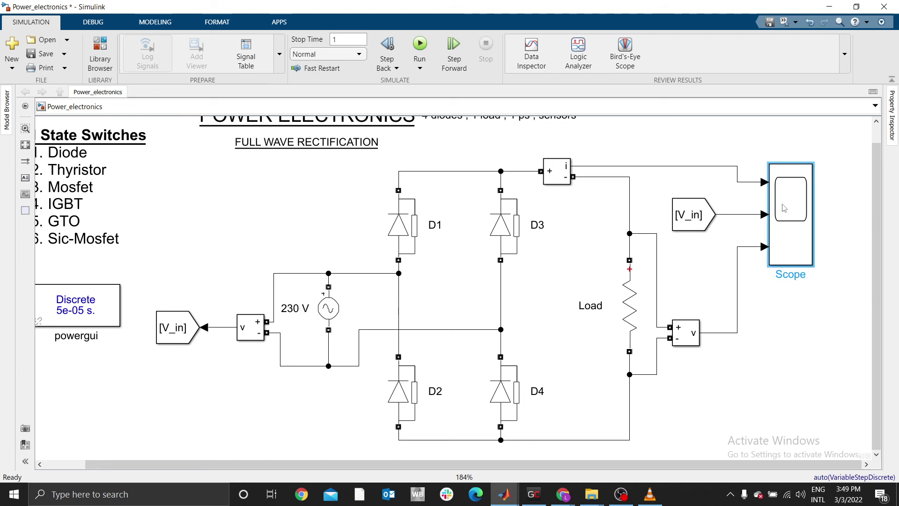
click(293, 122)
click(544, 222)
click(584, 263)
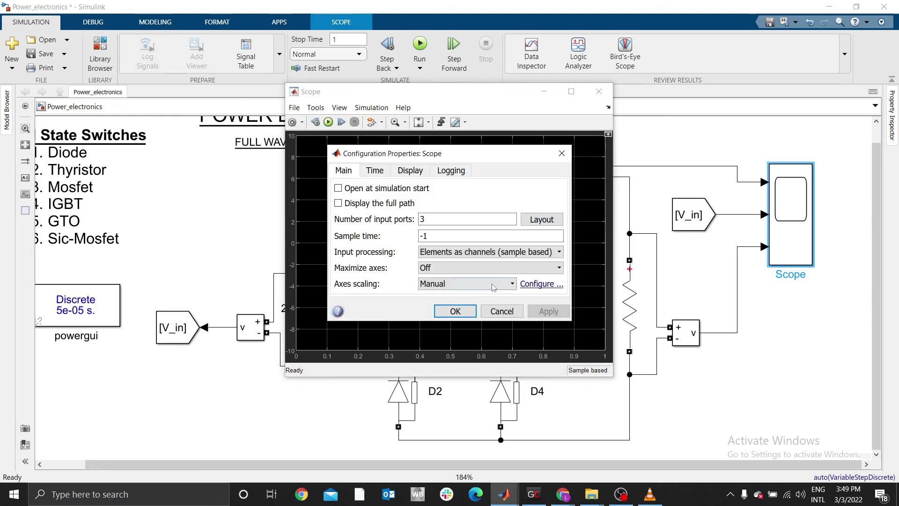
click(442, 283)
click(430, 303)
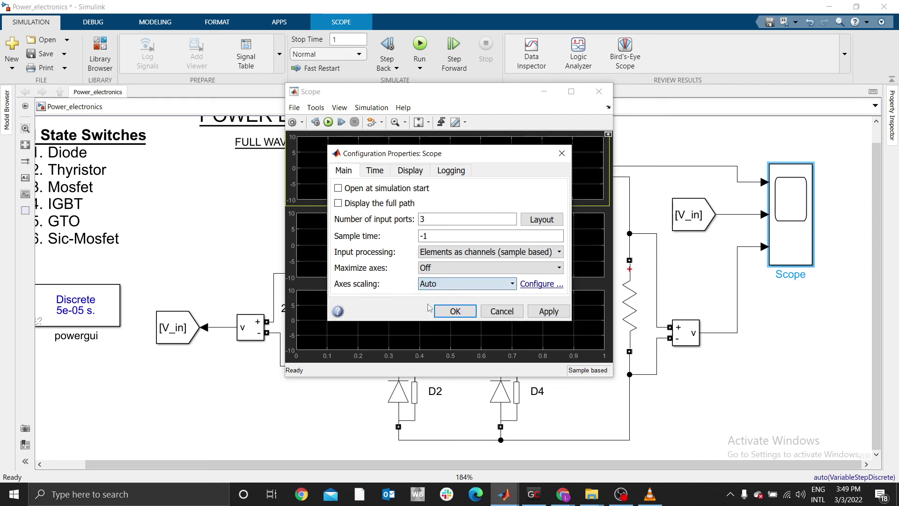
click(406, 171)
click(346, 171)
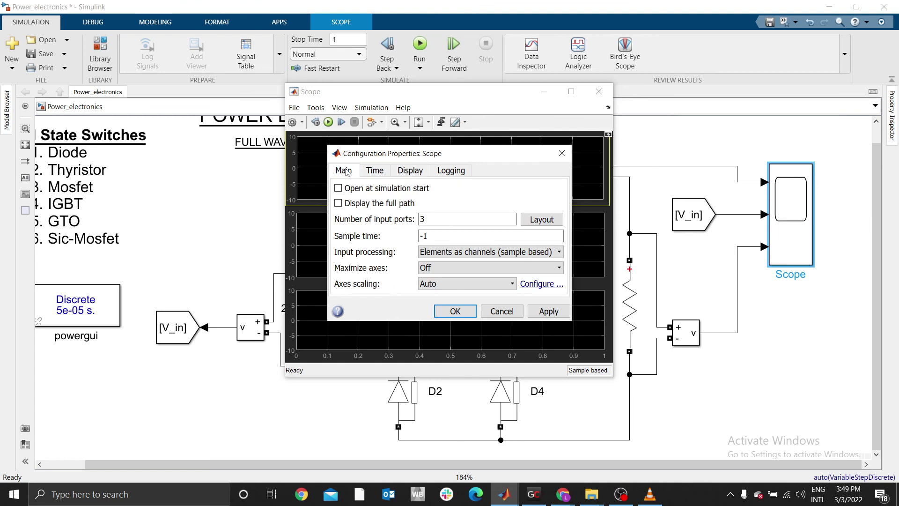
- Apply the scope configuration and bring up the Style settings for the displays
click(455, 310)
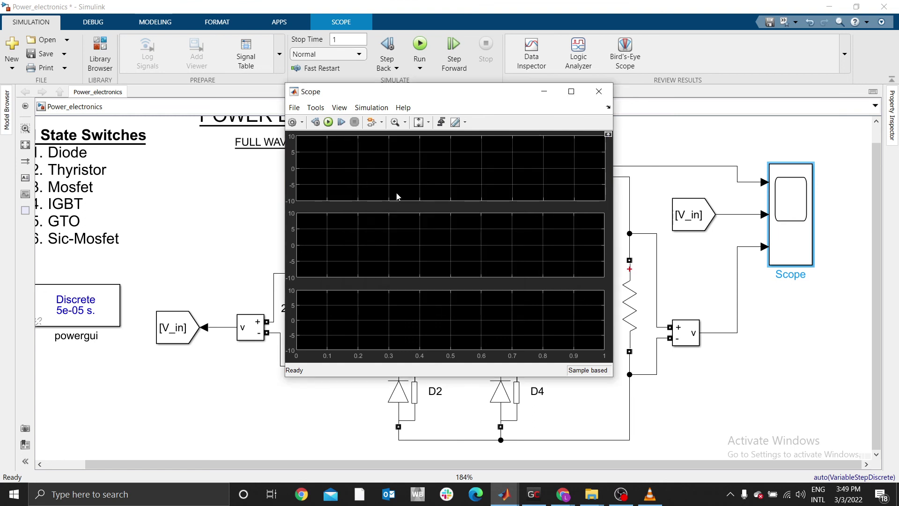
right_click(393, 164)
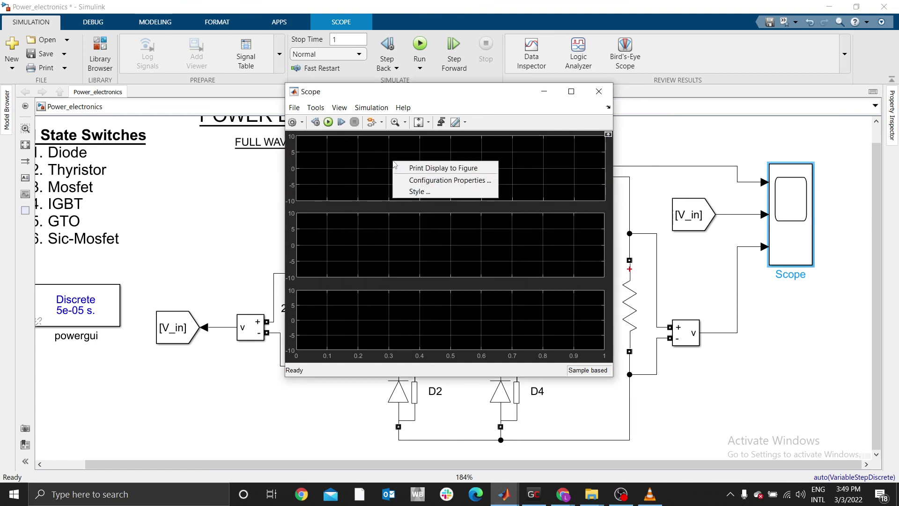
click(414, 193)
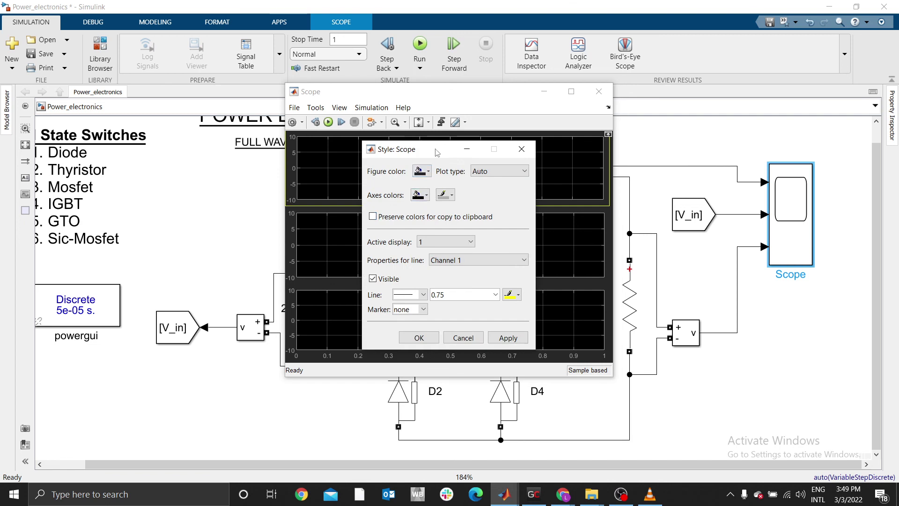
drag(438, 151, 463, 164)
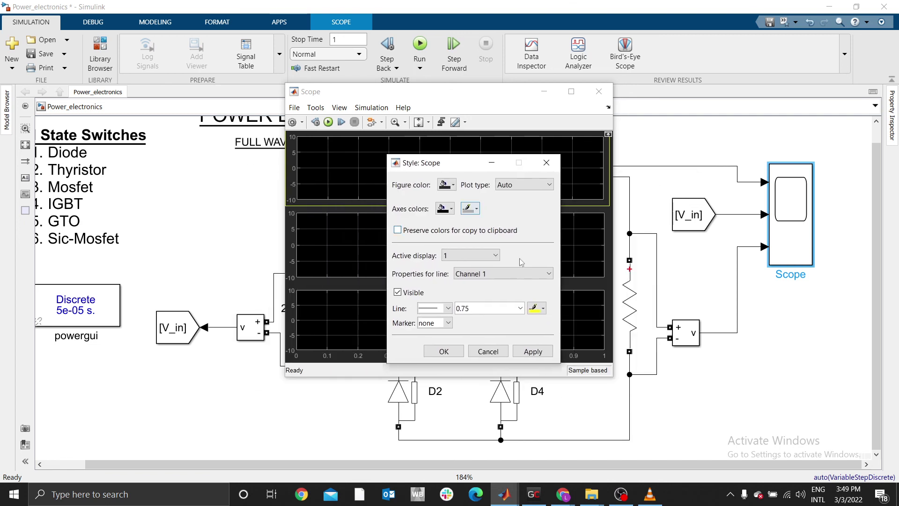
- Colour display 1's line red, display 2's blue and display 3's yellow
click(468, 255)
click(517, 256)
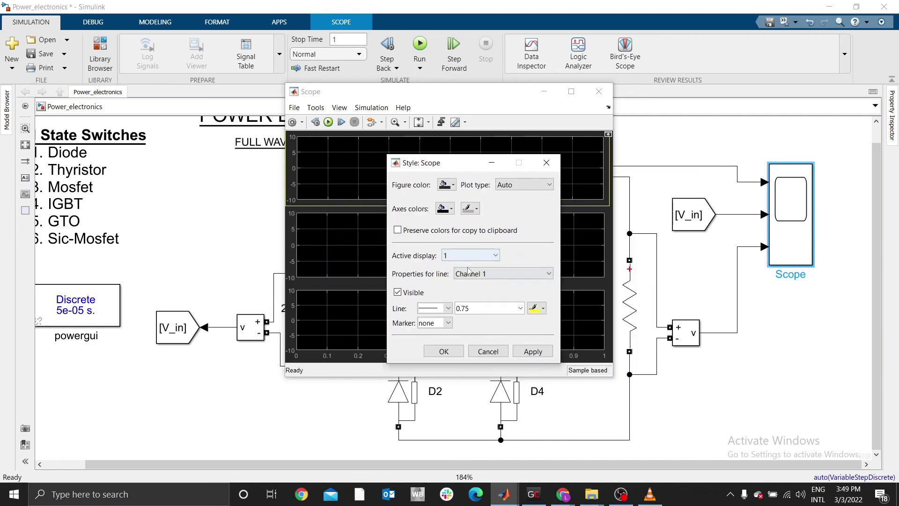
click(464, 256)
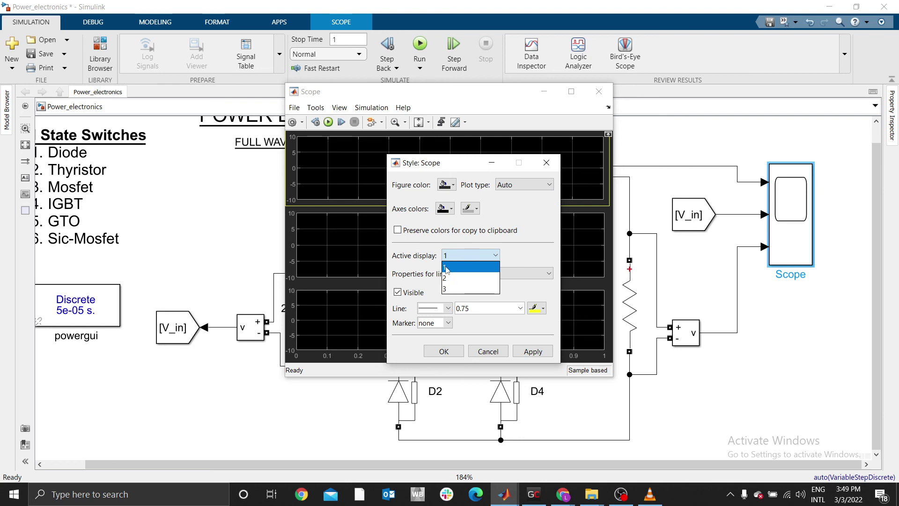
click(446, 267)
click(538, 308)
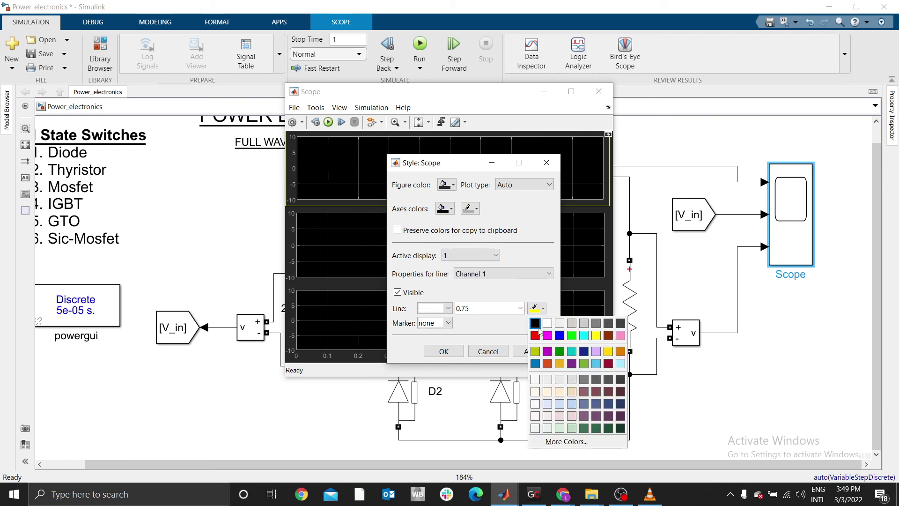
click(535, 336)
click(468, 255)
click(450, 271)
click(535, 308)
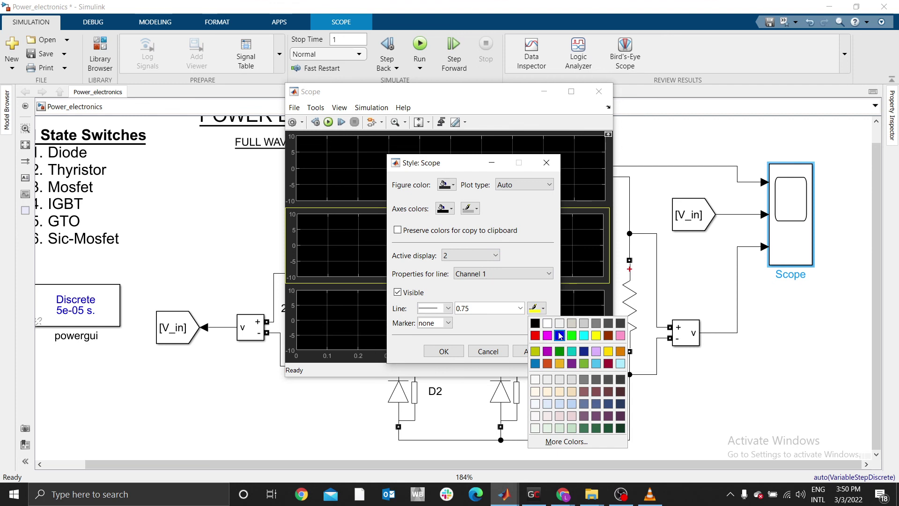
click(560, 335)
click(470, 256)
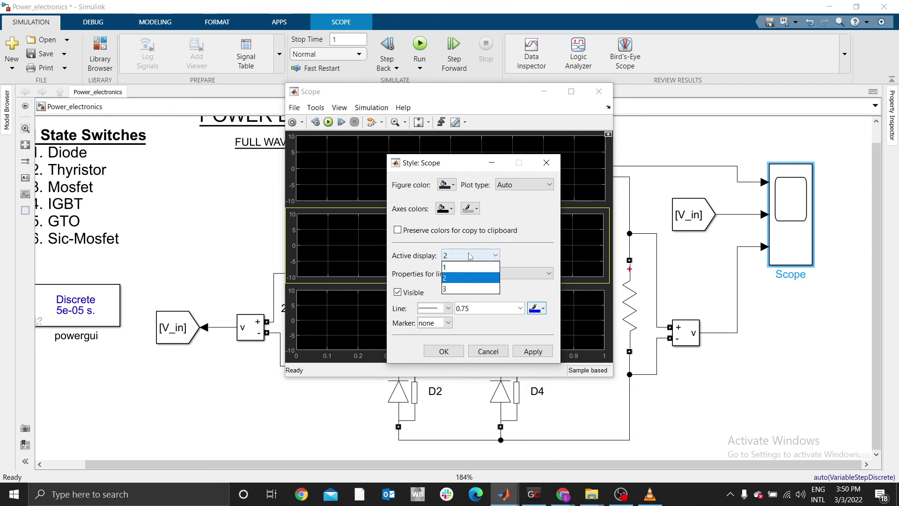
click(464, 288)
click(536, 308)
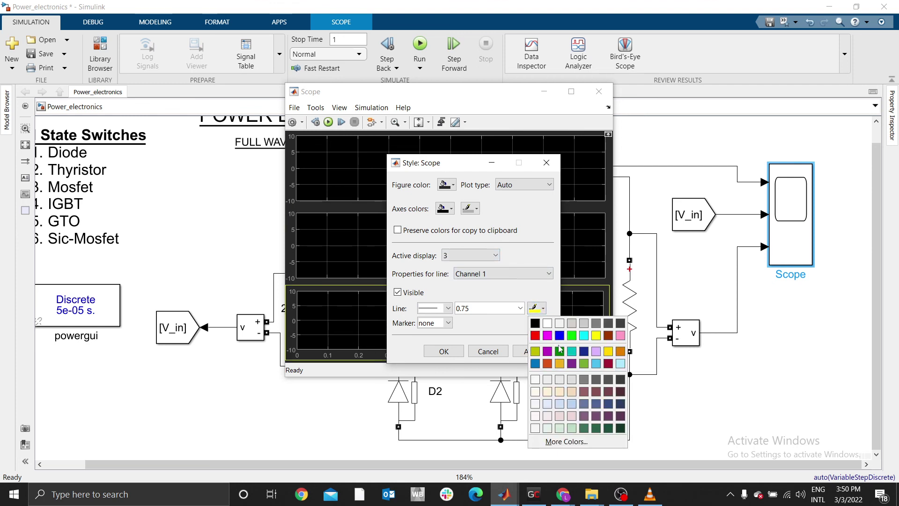
click(596, 336)
- Review the line settings across displays 1, 2 and 3, keeping display 3 yellow
click(458, 256)
click(461, 266)
click(464, 256)
click(463, 288)
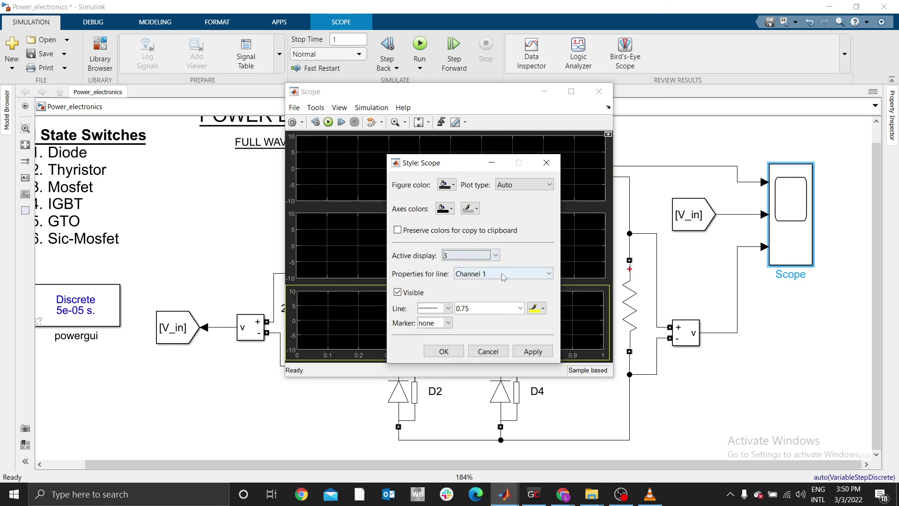
click(534, 308)
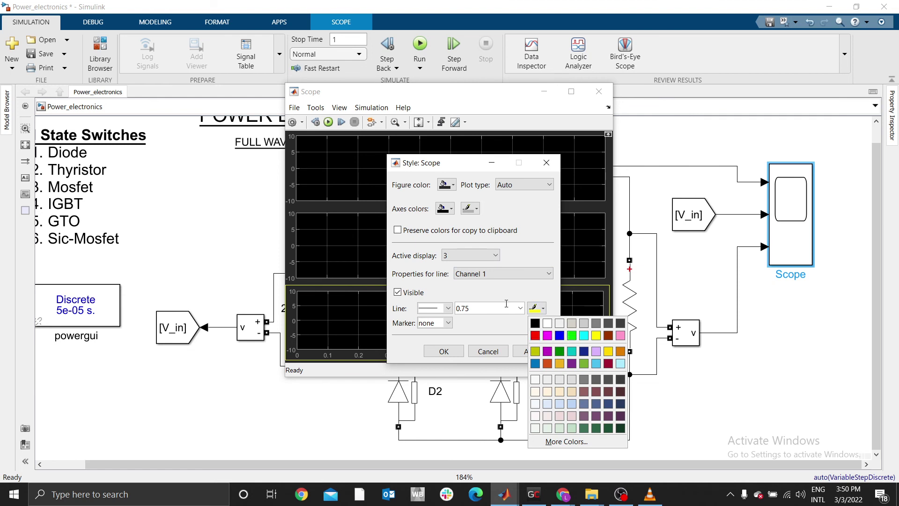
click(467, 260)
click(450, 278)
click(463, 256)
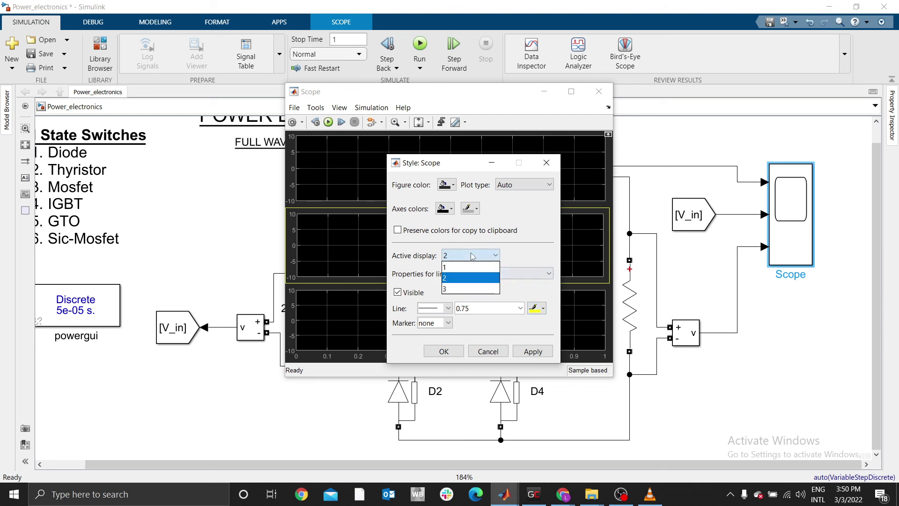
click(458, 267)
click(471, 274)
click(468, 260)
click(469, 266)
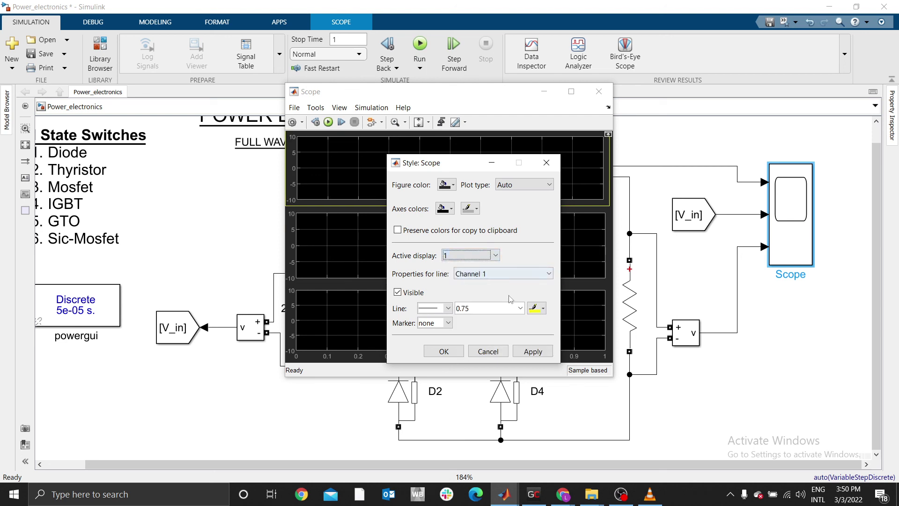
- Recolour display 2's line, apply the 0.75-width line style to display 3, and close the Style dialog
click(472, 260)
click(467, 277)
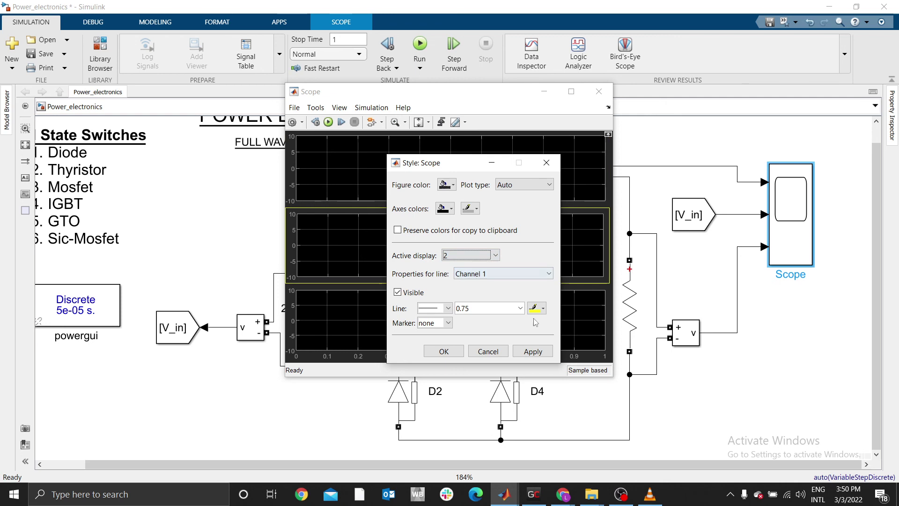
click(543, 308)
click(535, 335)
click(464, 255)
click(467, 288)
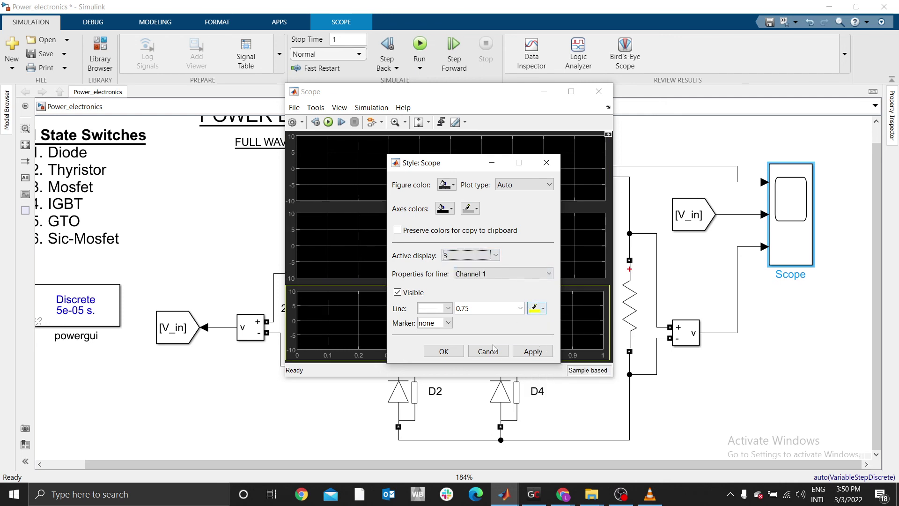
click(525, 353)
click(444, 351)
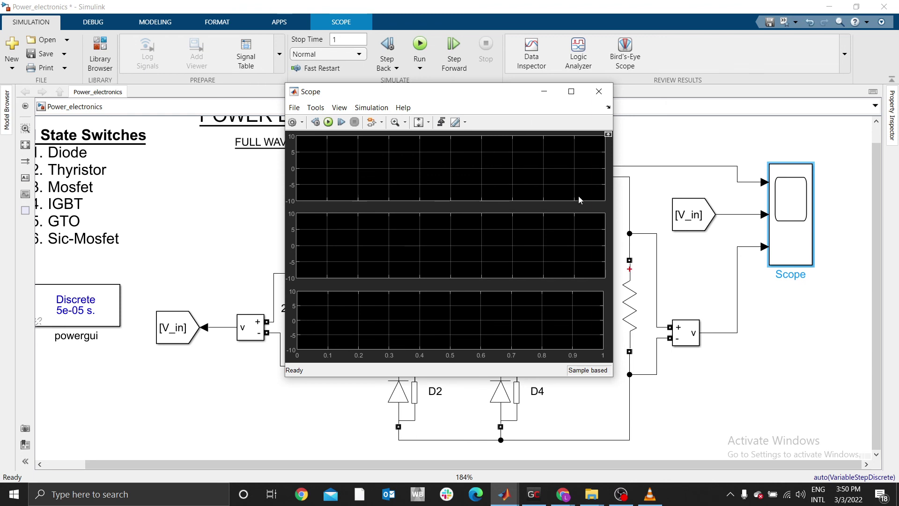
- Close the scope viewer and move the Scope block higher in the diagram
click(599, 91)
drag(790, 220, 791, 173)
click(790, 308)
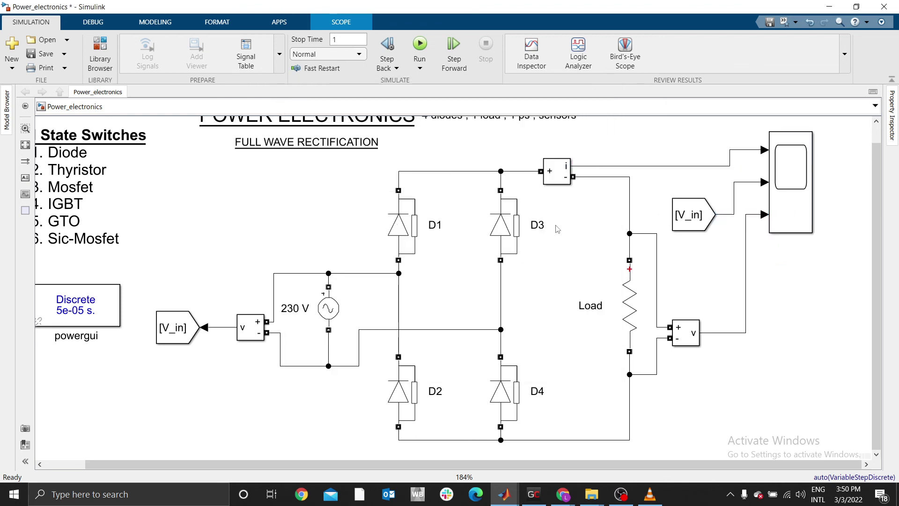
- Delete the '4 diodes , 1 load , 1 ps , sensors' note from the model
scroll(871, 220, up, 1)
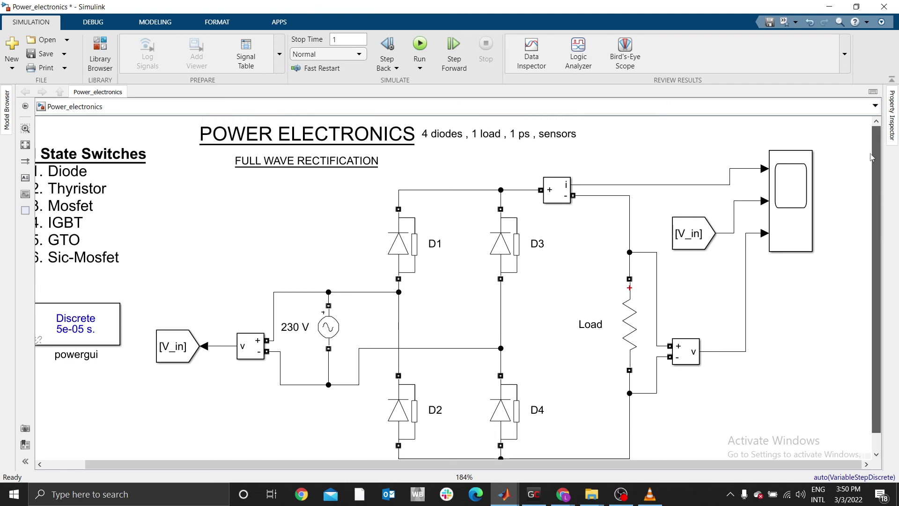
click(535, 136)
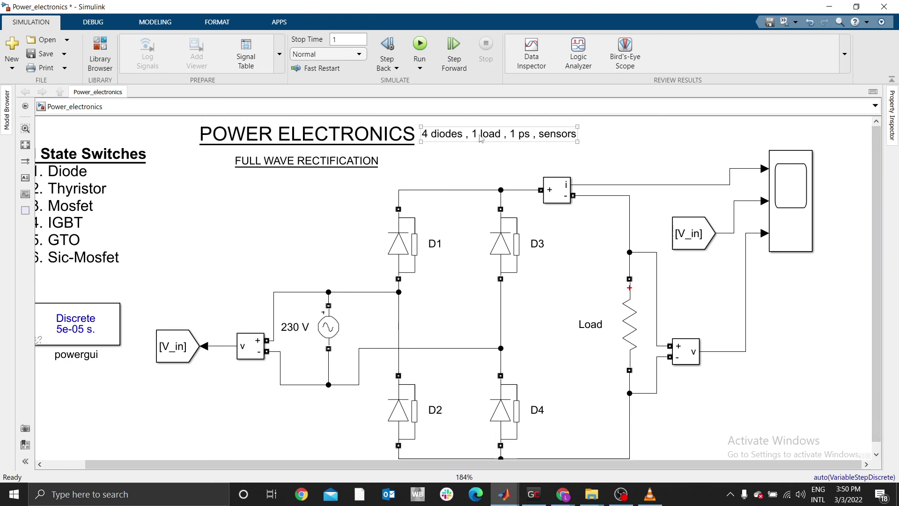
click(305, 311)
click(322, 343)
click(539, 135)
click(689, 357)
click(283, 346)
click(528, 136)
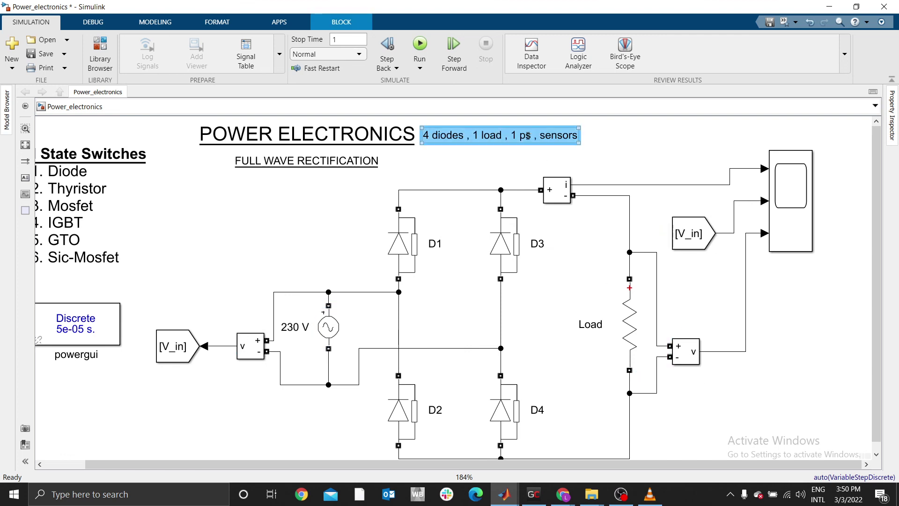
key(Delete)
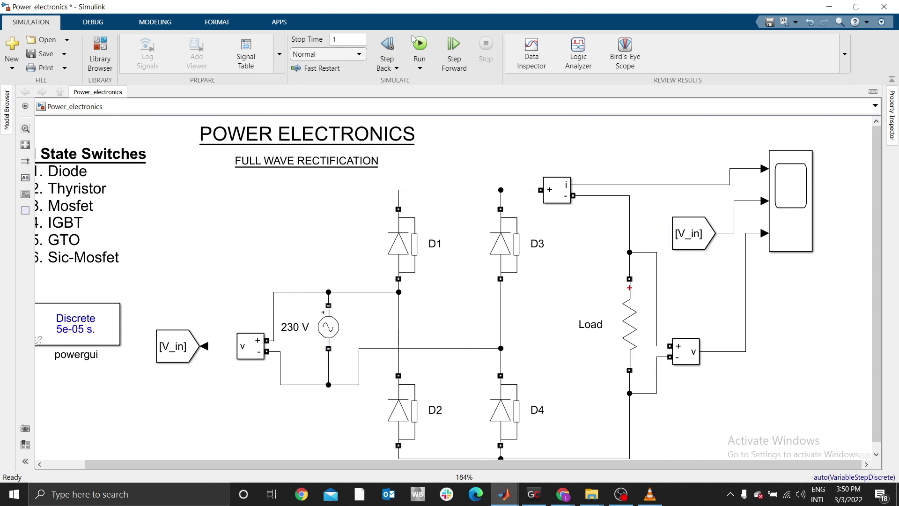
- Run the rectifier simulation and open the Scope viewer maximized to full screen
click(424, 45)
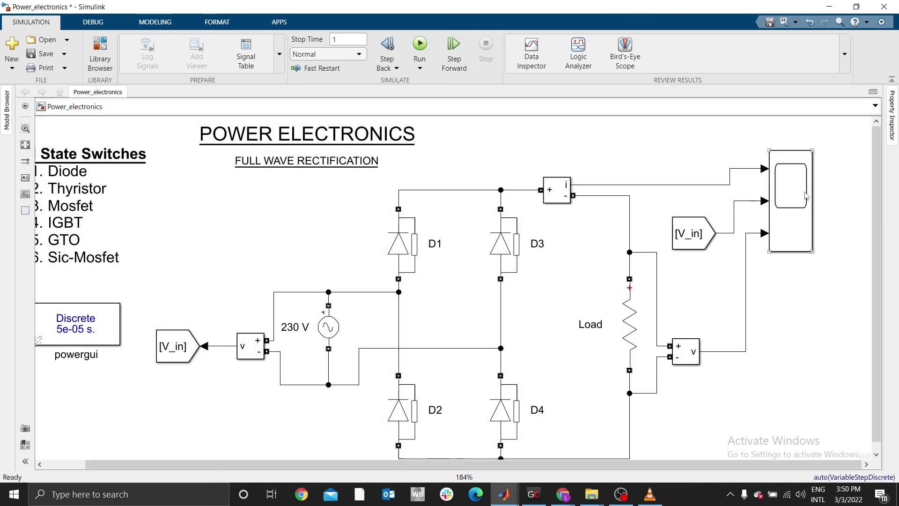
click(795, 196)
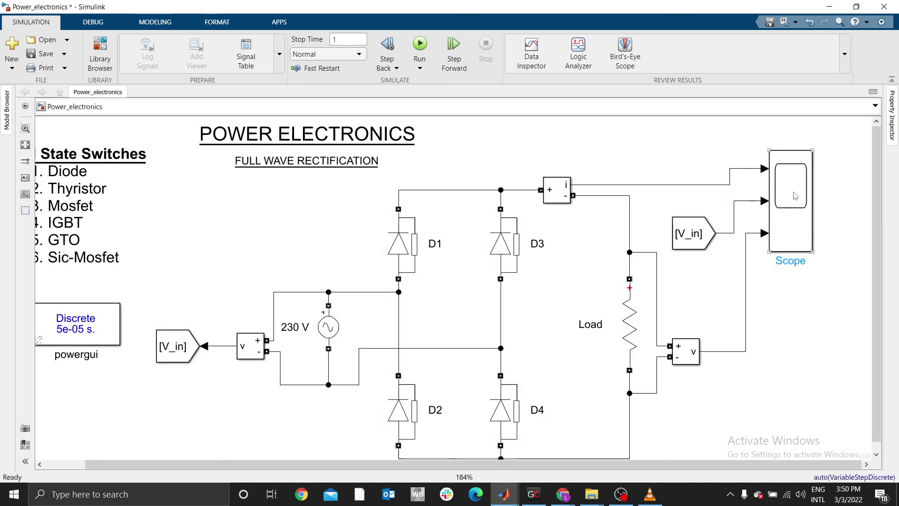
double_click(795, 196)
click(571, 91)
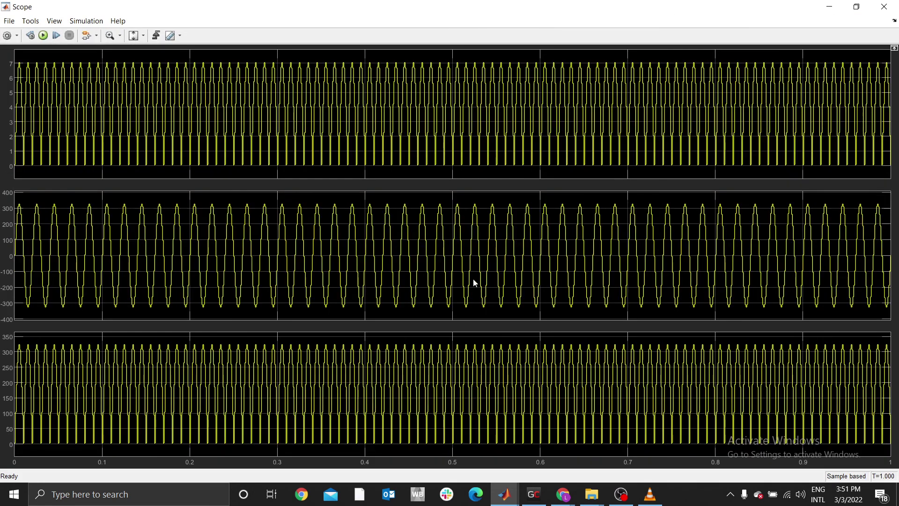
- Try the zoom modes, zooming the plots to about 0–0.15 s, then 0.003–0.022 s, and back out
click(120, 36)
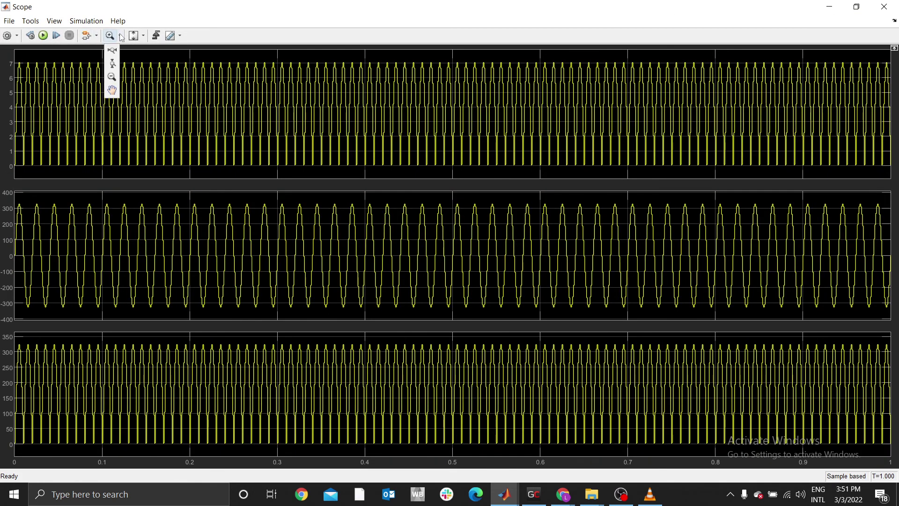
click(113, 64)
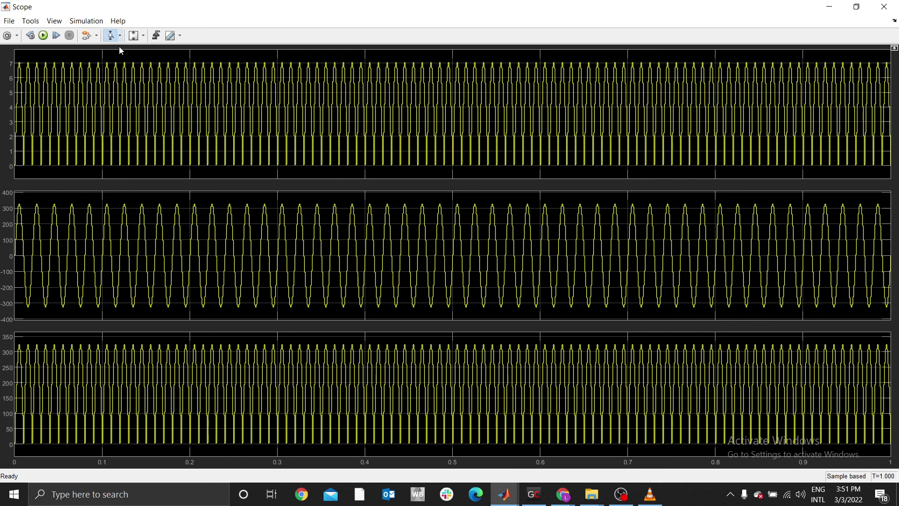
click(120, 36)
click(123, 38)
click(121, 37)
click(114, 51)
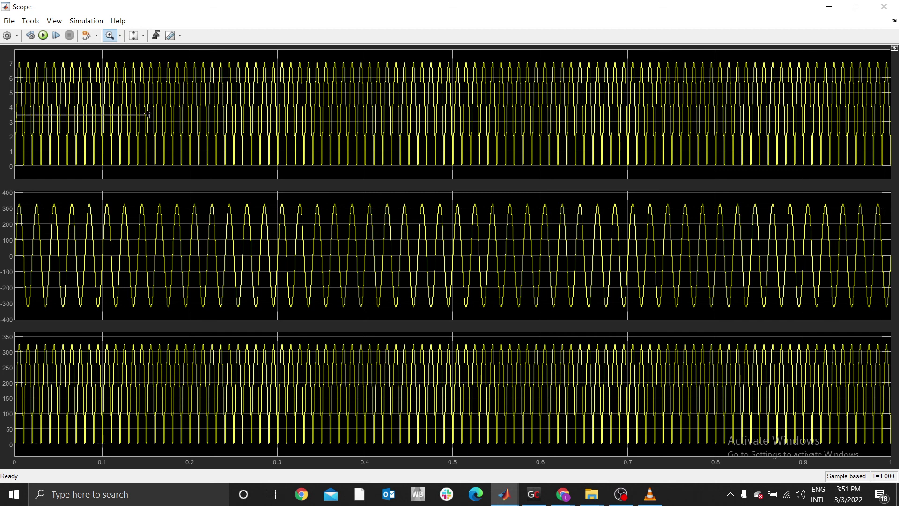
drag(15, 114, 149, 113)
drag(18, 284, 128, 280)
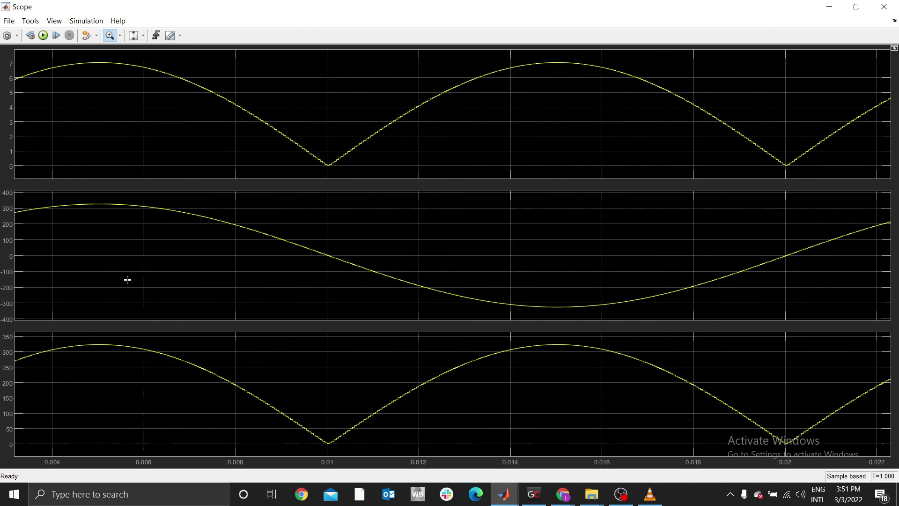
double_click(242, 236)
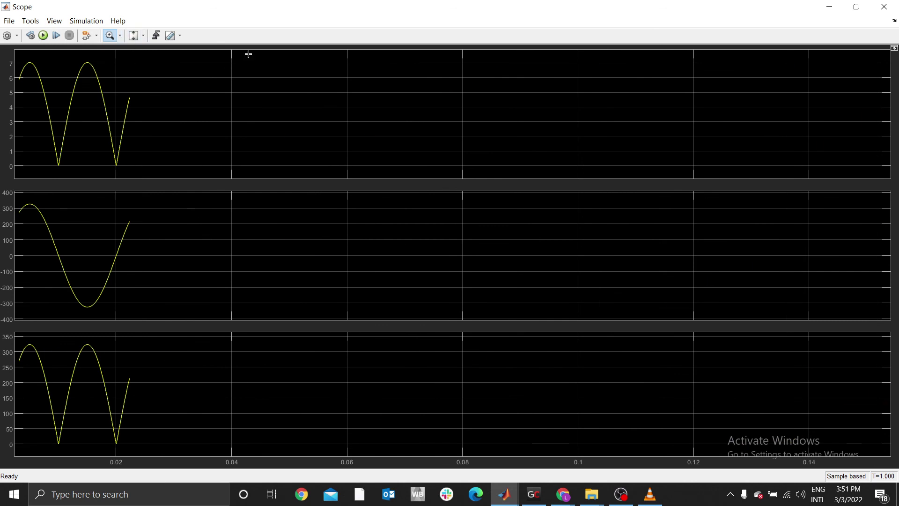
- Scale the X and Y axes limits so all three plots fit the full data
click(119, 36)
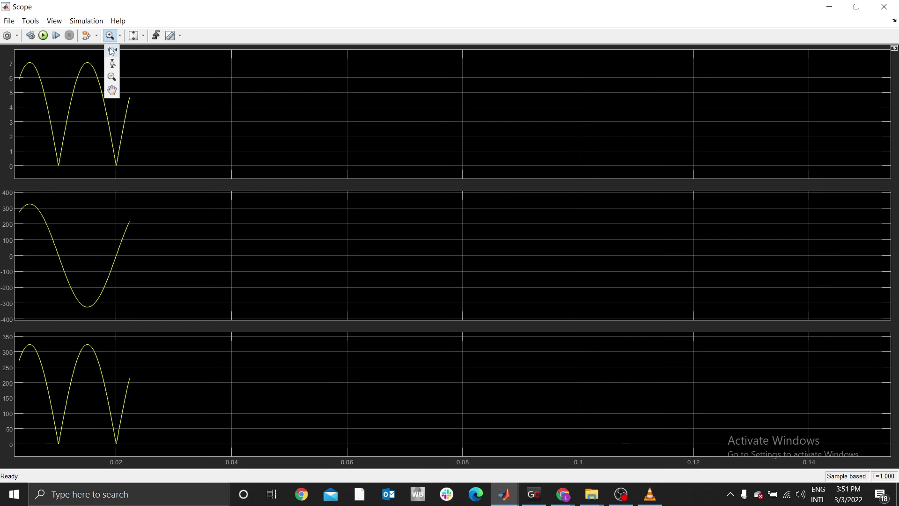
click(112, 52)
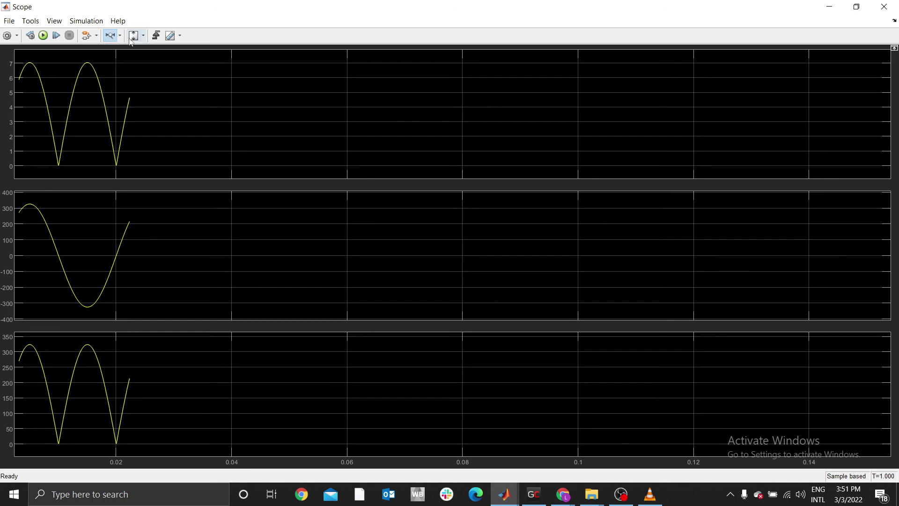
click(144, 37)
click(134, 65)
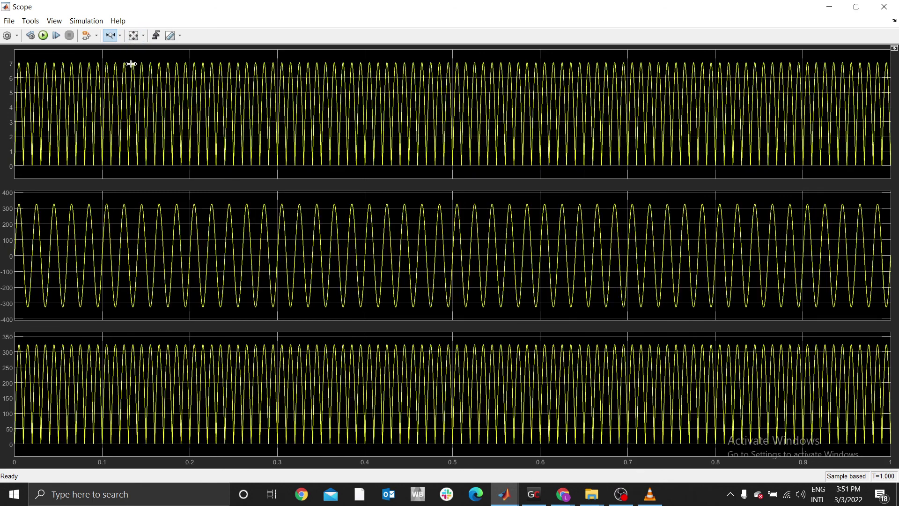
- Set the scope's zoom mode to time-axis only (Zoom X)
click(121, 36)
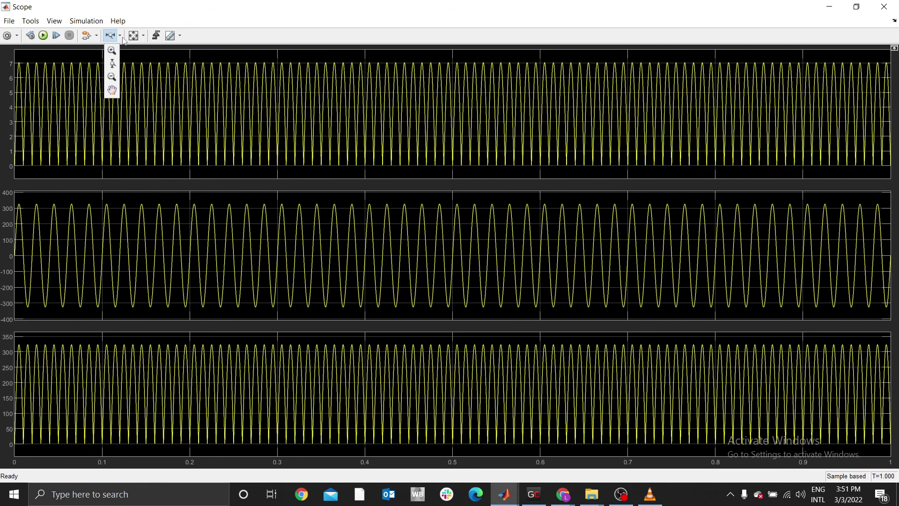
click(113, 62)
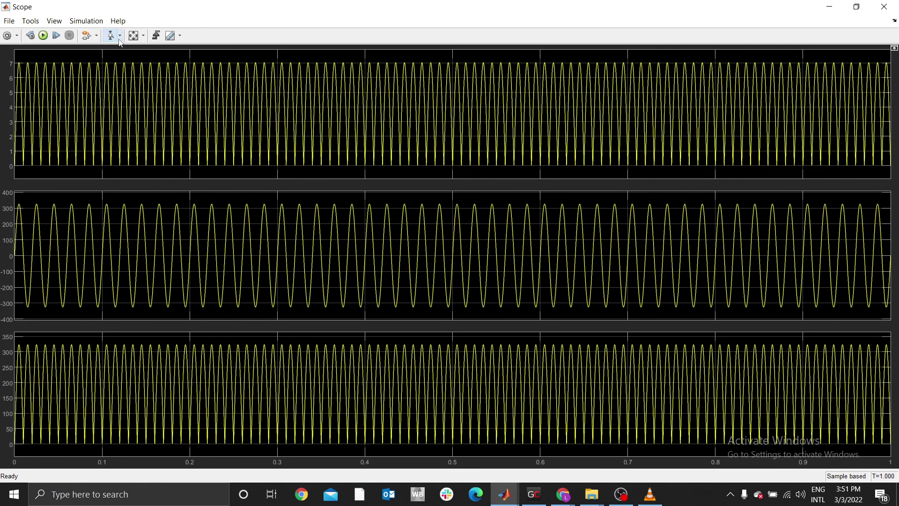
click(120, 37)
click(113, 70)
- Zoom the time axis to about 0–0.16 s, showing 0–7 current pulses, ±325 sine and 0–325 output
drag(18, 114, 155, 114)
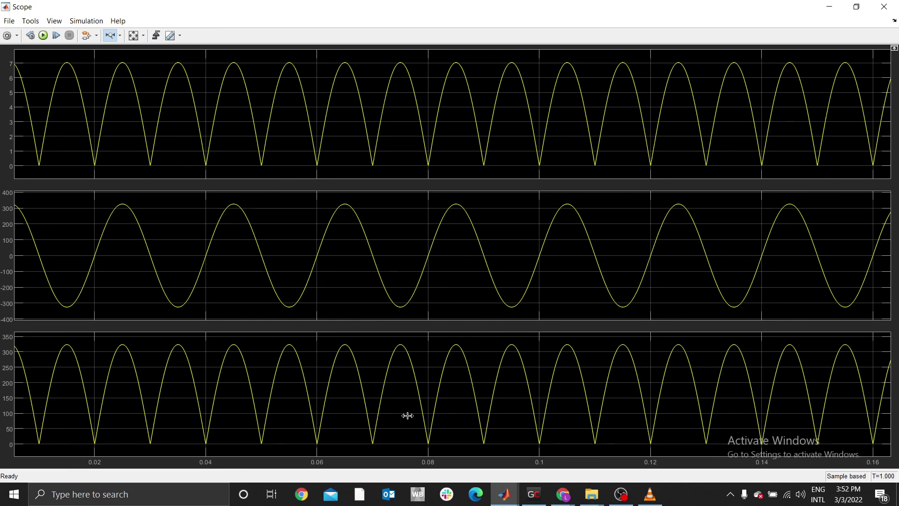
- Close the scope viewer, reopen it from the Scope block, then close it again to return to the model
click(884, 6)
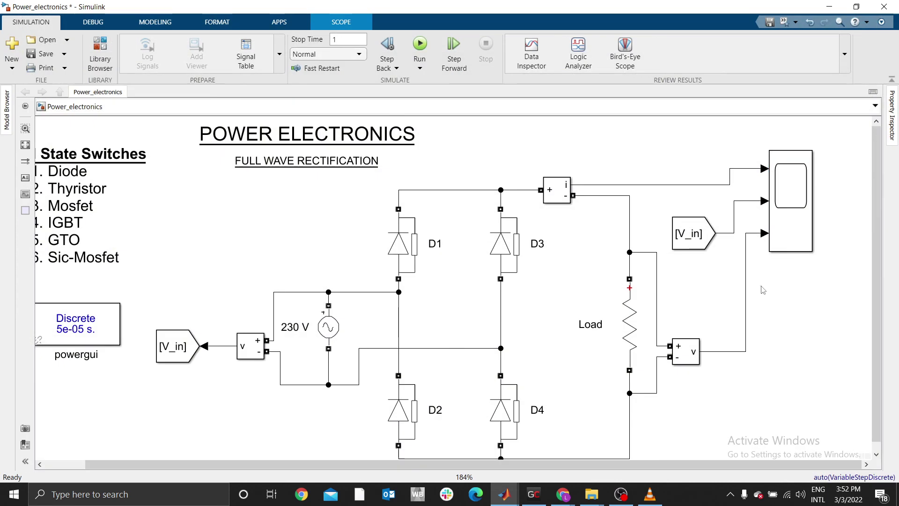
double_click(748, 169)
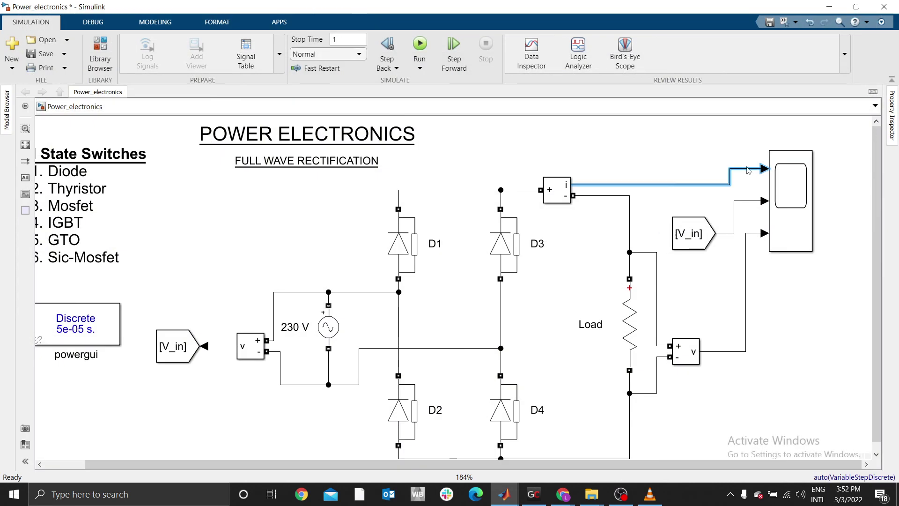
click(753, 202)
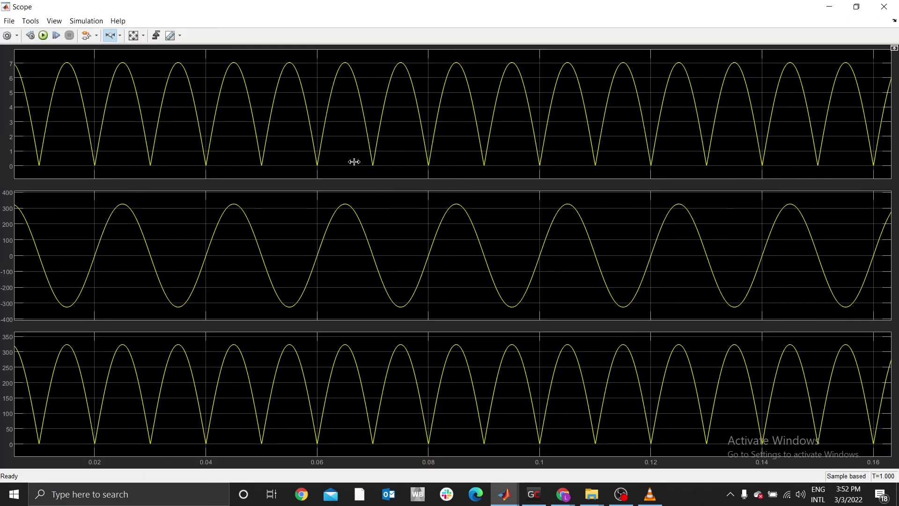
click(884, 6)
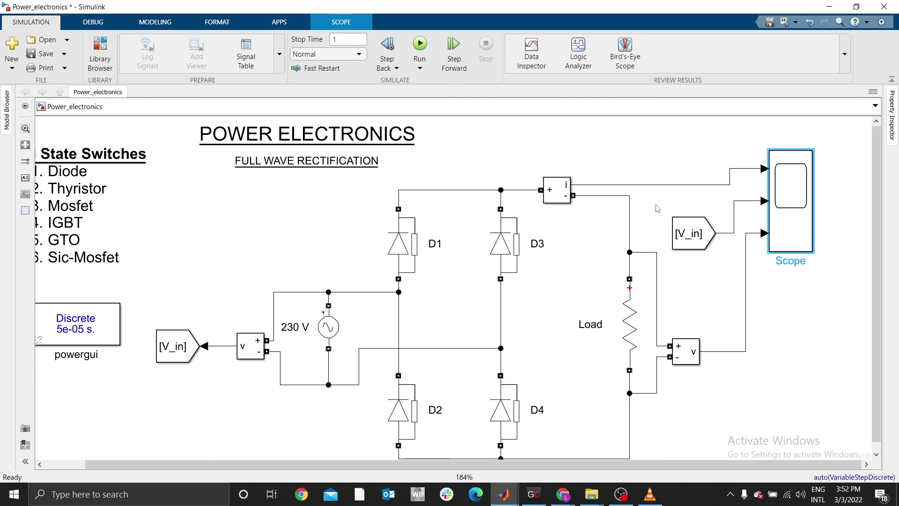
- Scroll the canvas and edit the Solid State Switches annotation so its heading and six items fit
click(229, 217)
drag(224, 463, 189, 464)
click(53, 160)
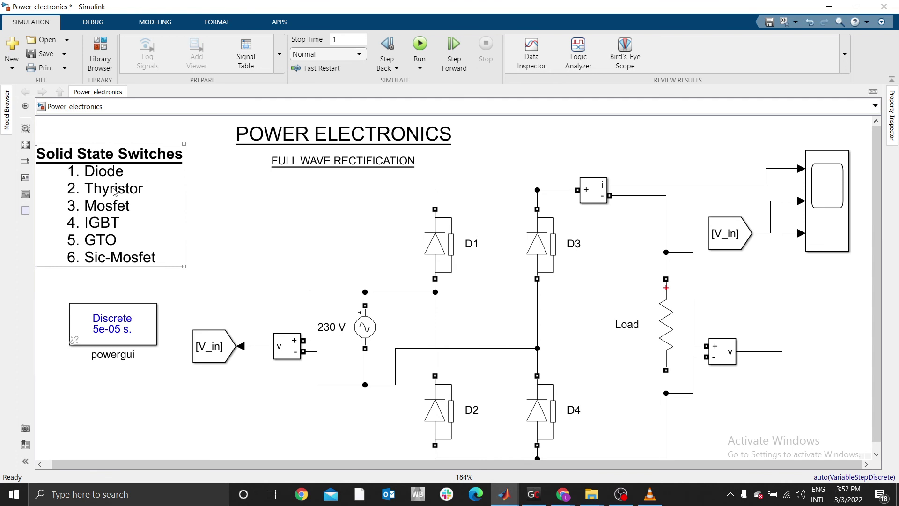
click(113, 209)
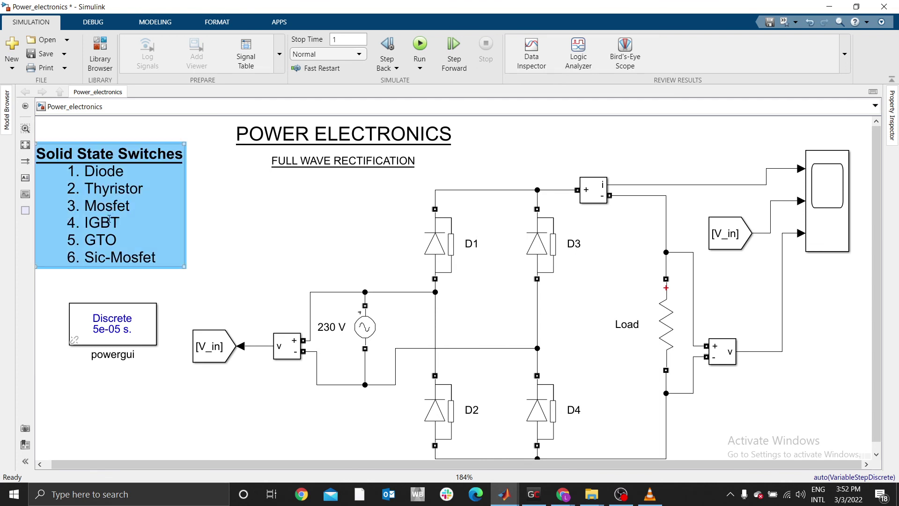
click(226, 227)
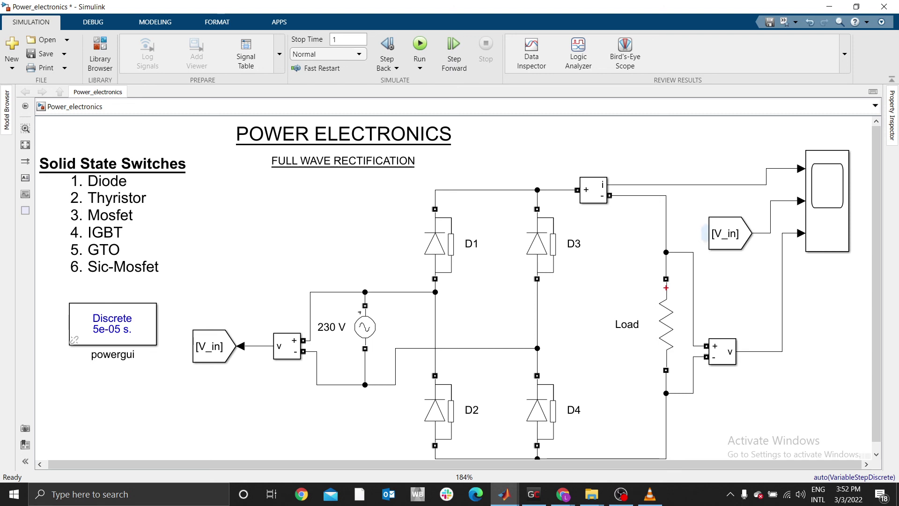
key(alt+Tab)
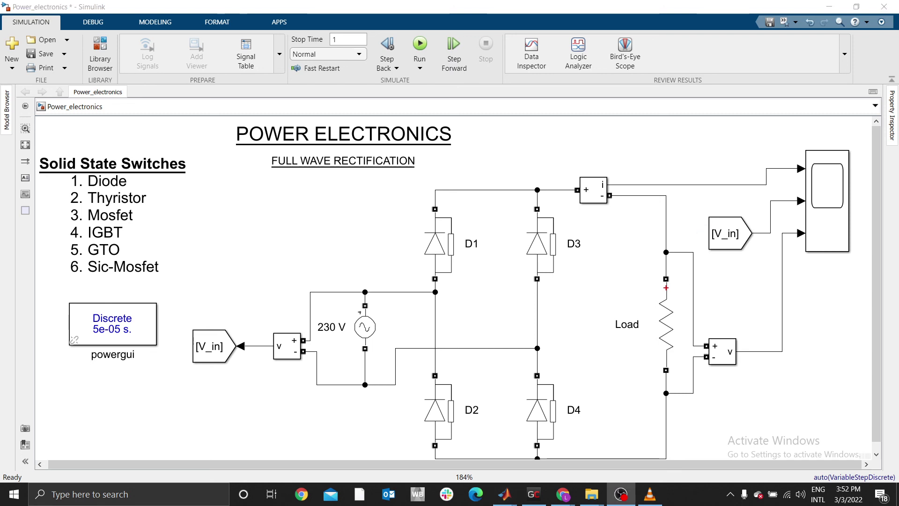